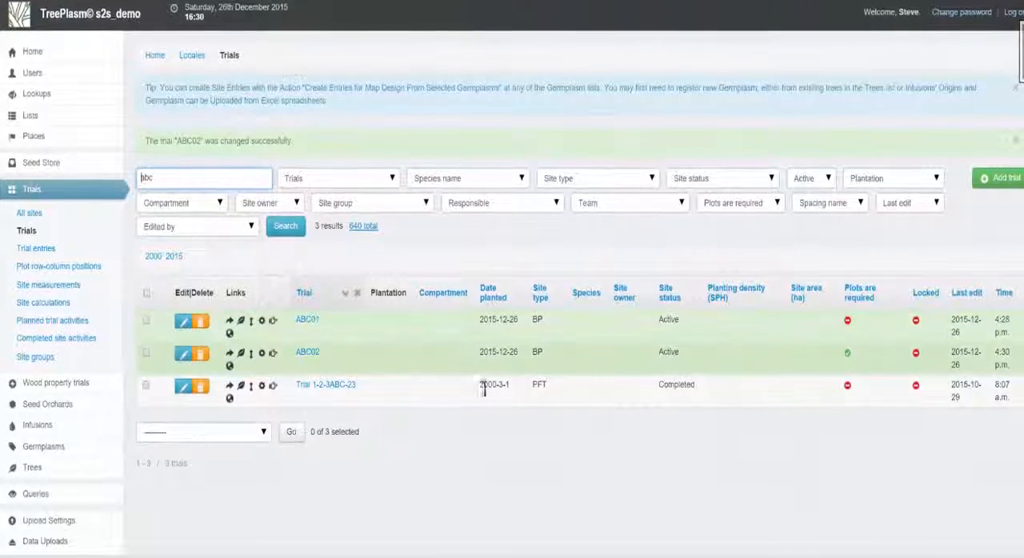
# Edit trial ABC02 so that plots are not required, and save the trial
pyautogui.click(183, 356)
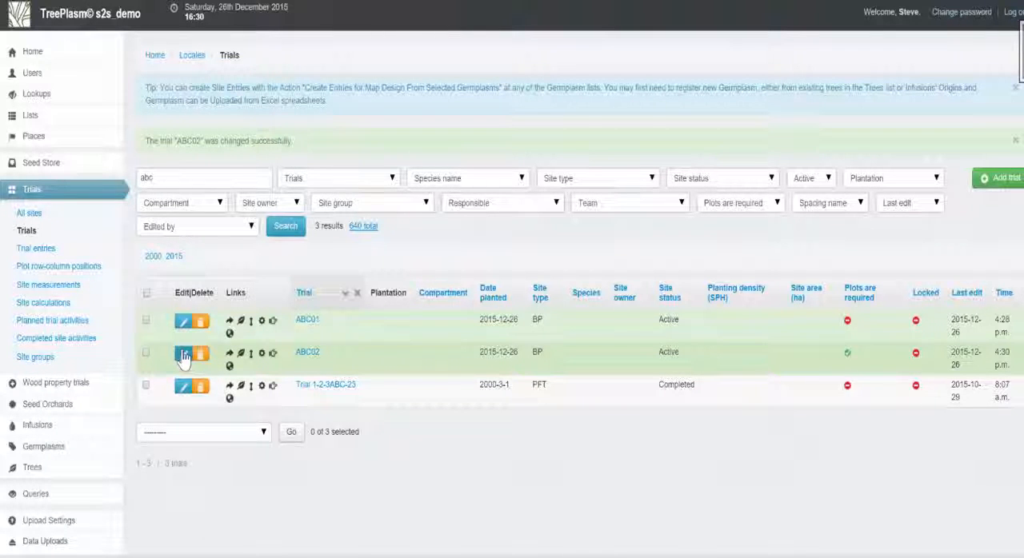
pyautogui.scroll(-6, 423, 371)
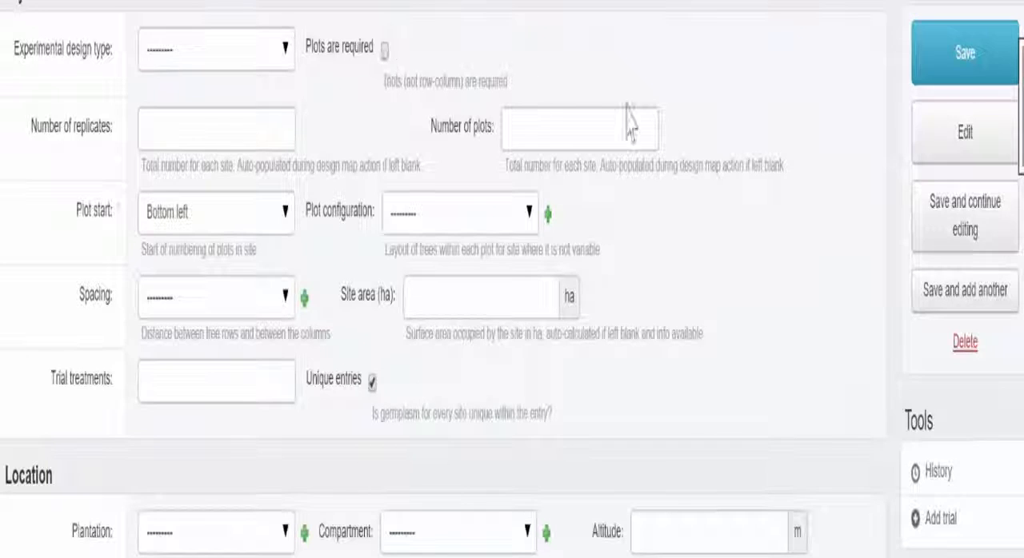
pyautogui.click(941, 49)
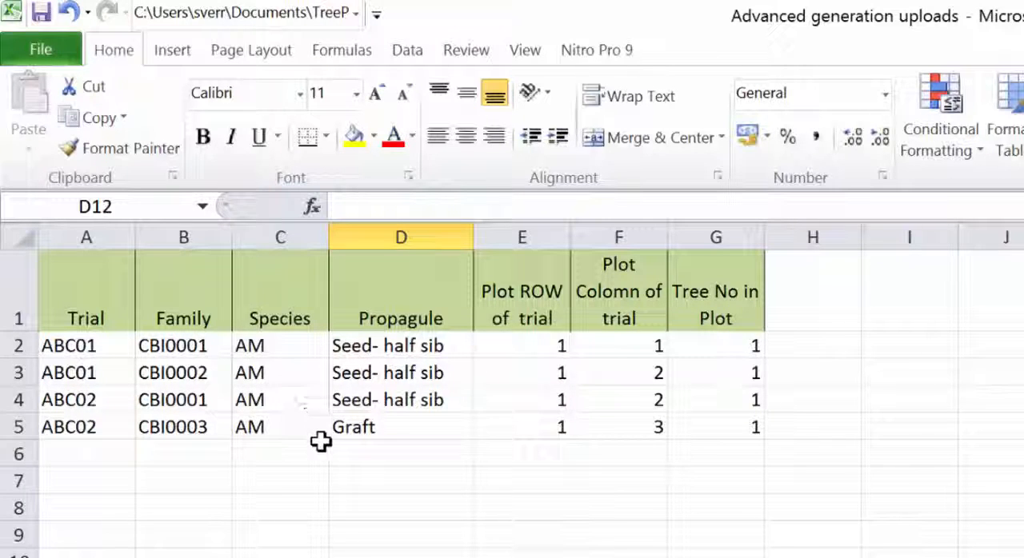
# Start a Plot Row-column Positions (and Trees) from lists upload with the description "Upload trees for first gen"
pyautogui.click(378, 432)
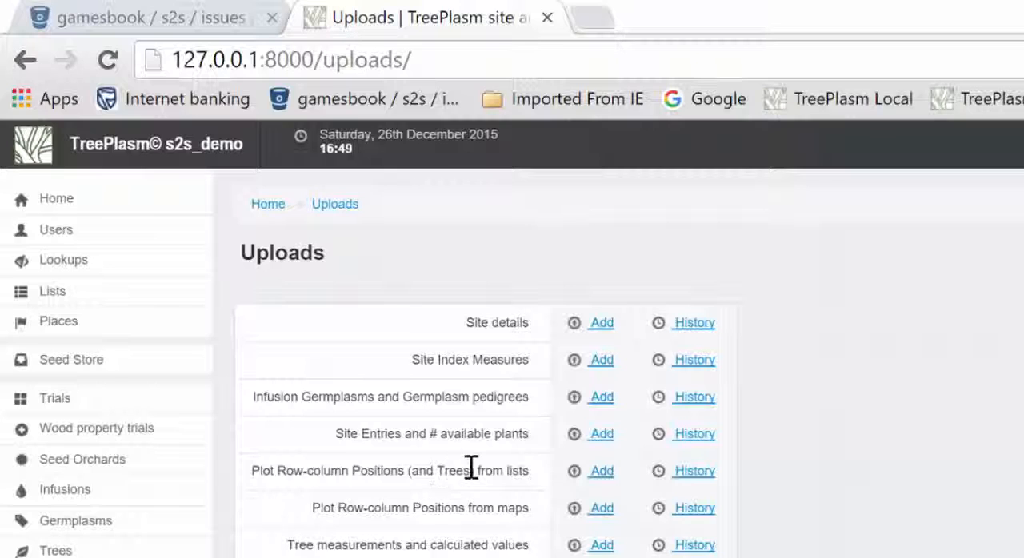
pyautogui.click(598, 473)
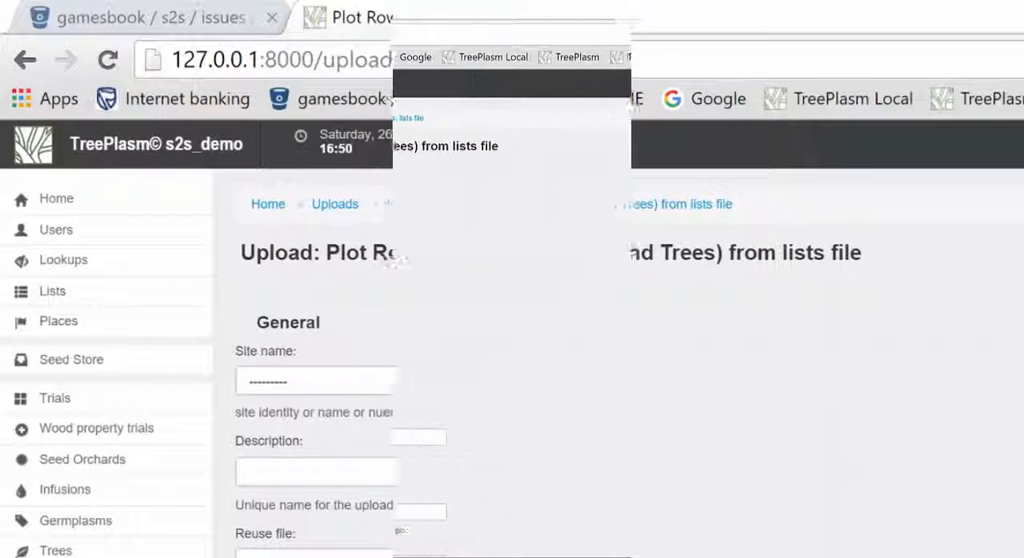
pyautogui.click(434, 468)
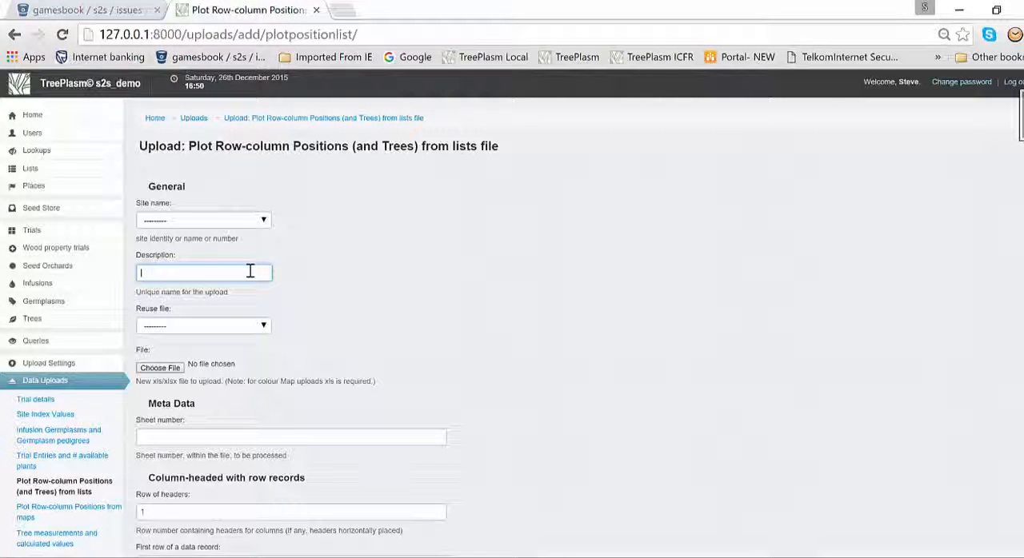
pyautogui.write('pload ')
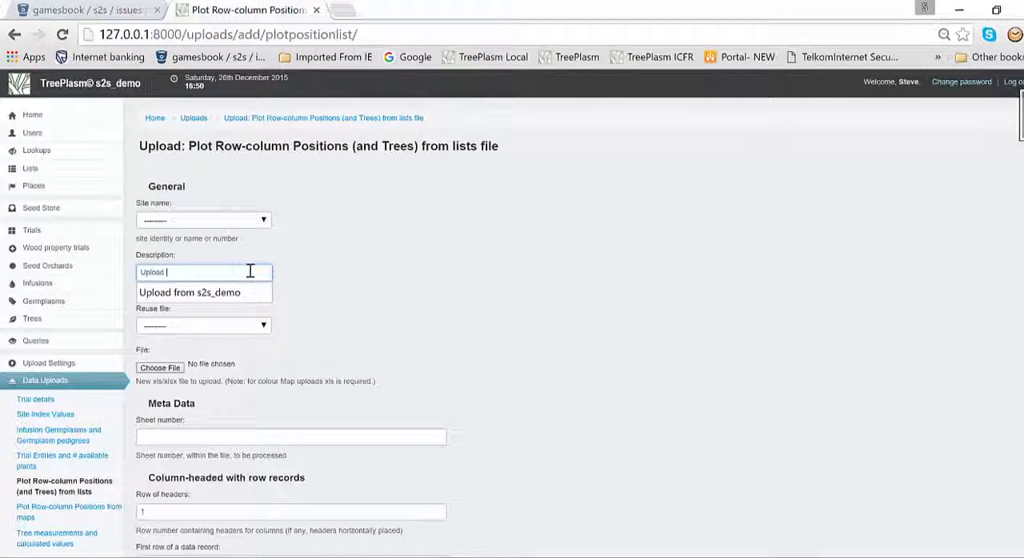
pyautogui.write('tr')
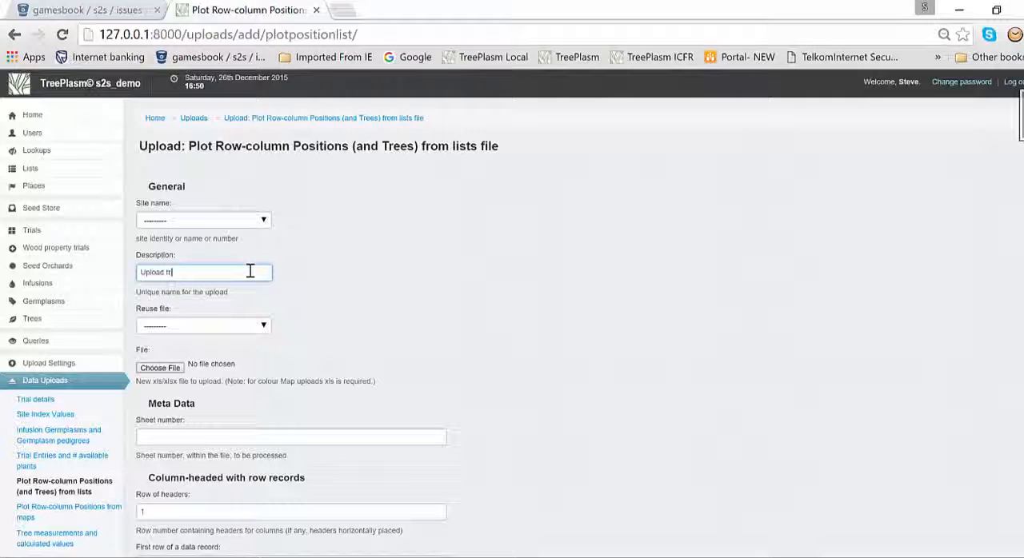
pyautogui.write('ees for first gen')
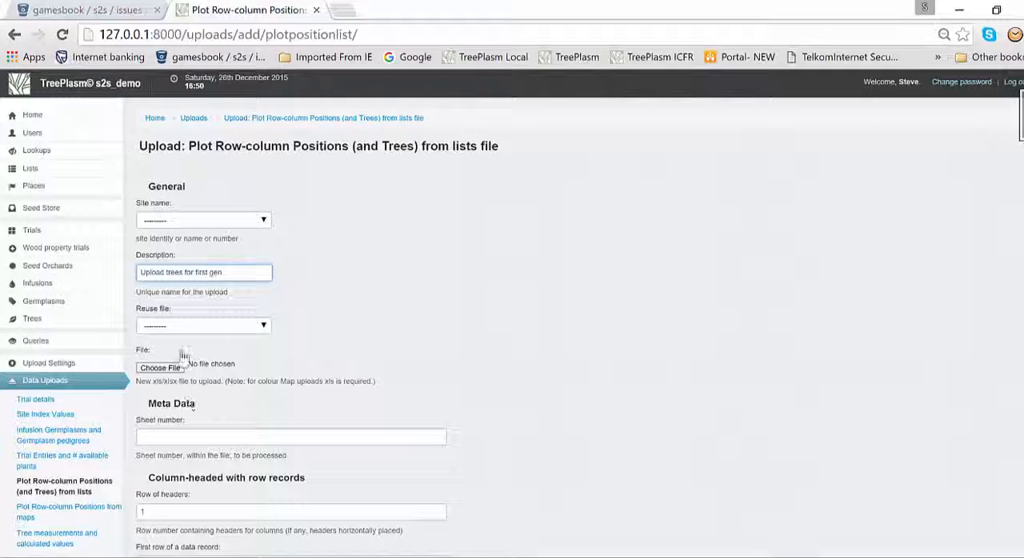
# Attach the Advanced generation uploads.xlsx workbook, set the sheet number to 1 and continue to the field matching
pyautogui.click(163, 371)
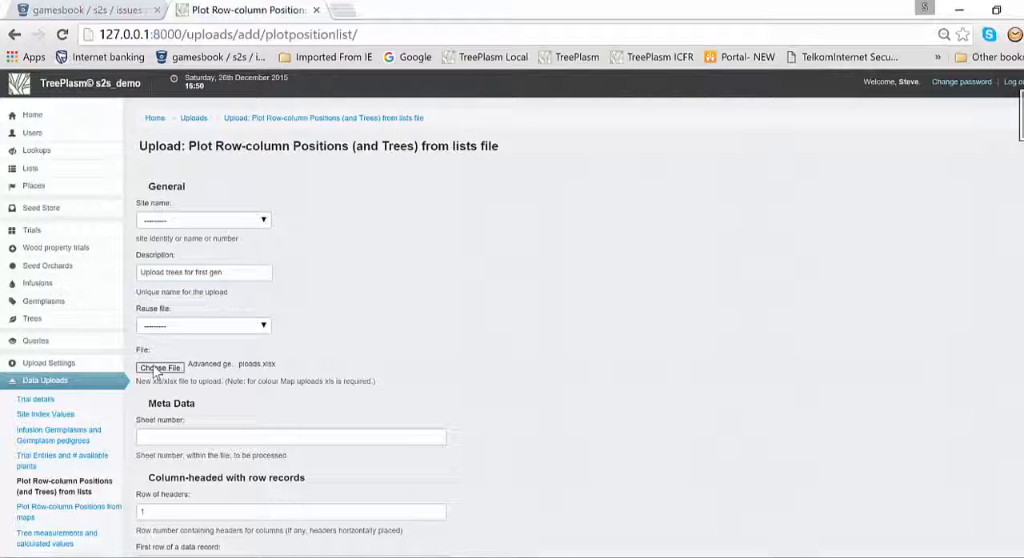
pyautogui.click(960, 11)
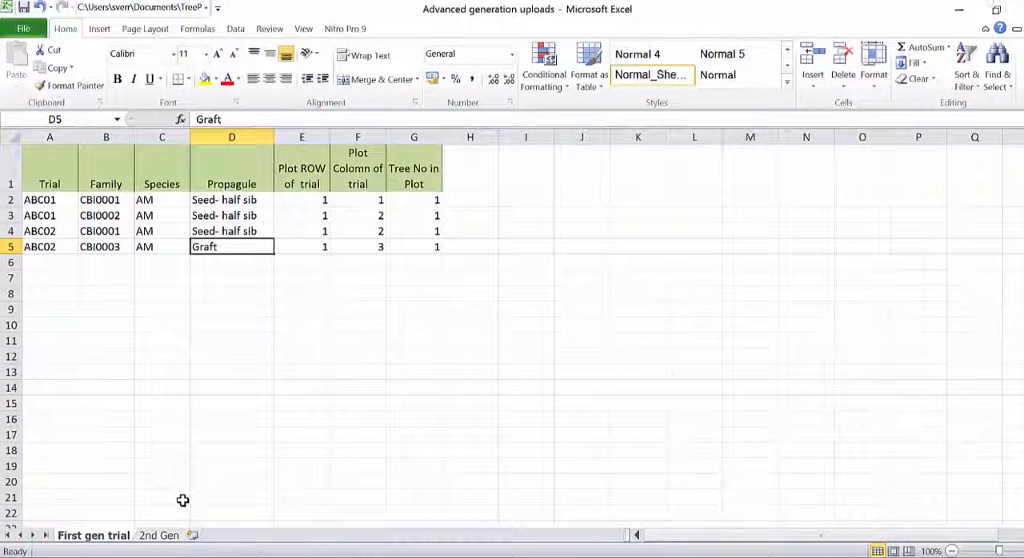
pyautogui.hotkey('alt', 'Tab')
pyautogui.write('1')
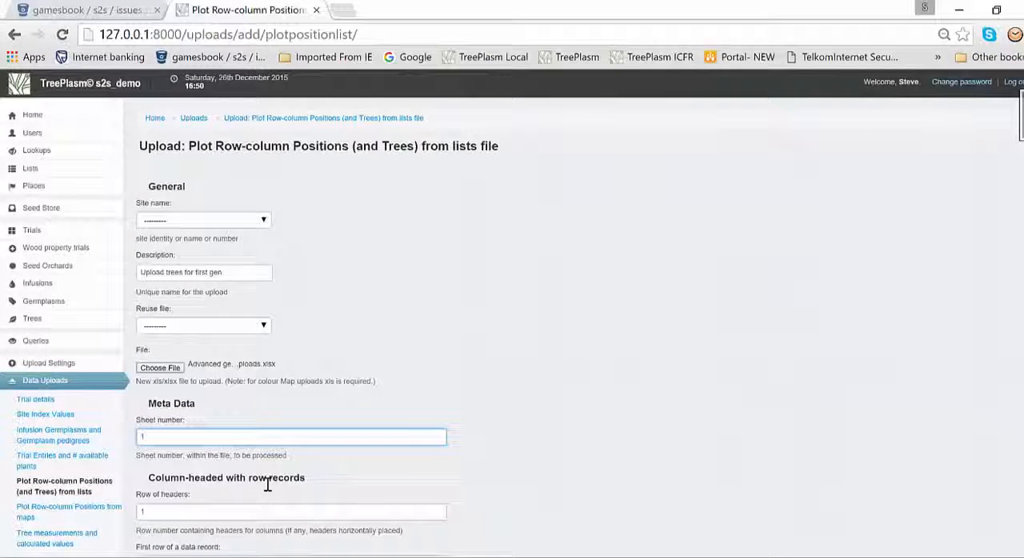
pyautogui.scroll(-8, 266, 484)
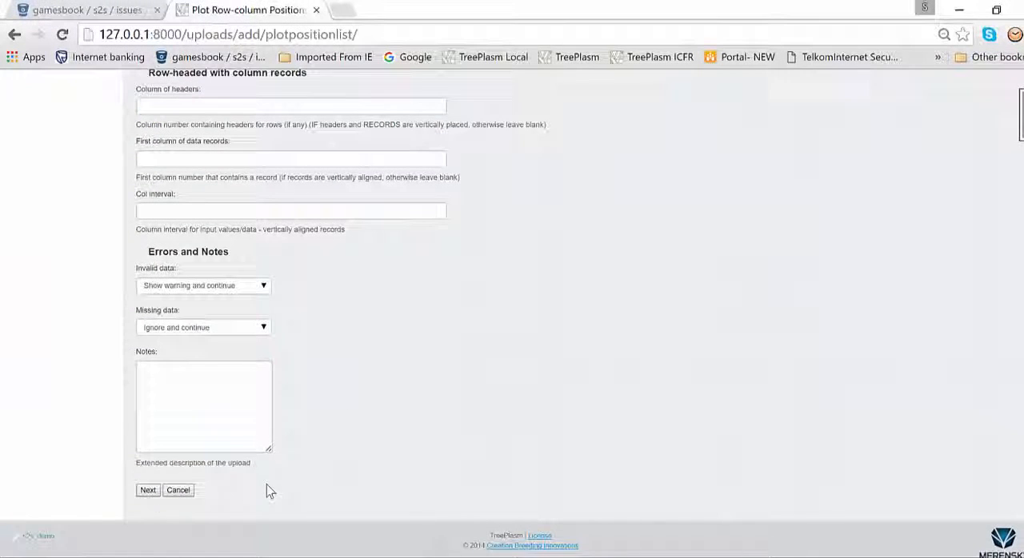
pyautogui.click(151, 494)
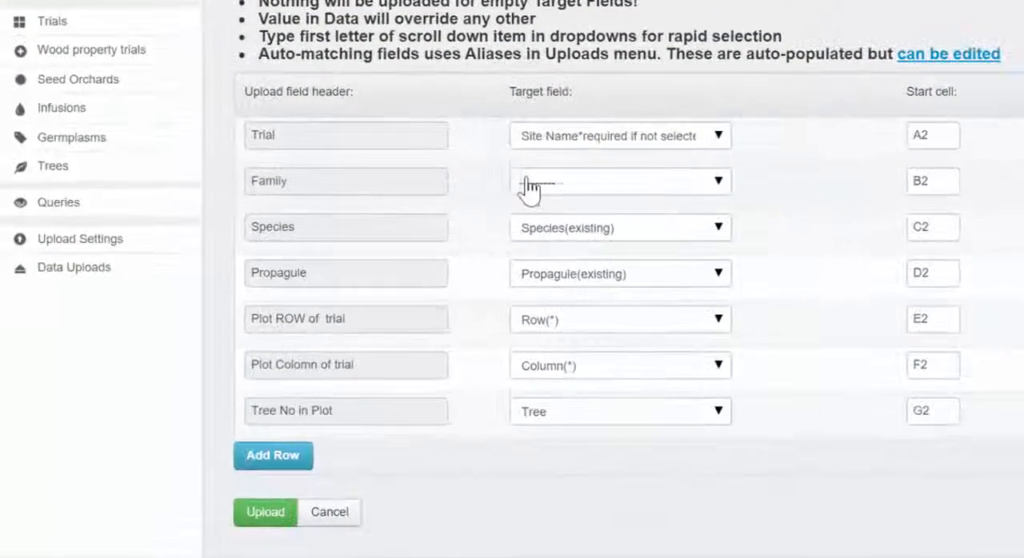
# Match the Family header to the target field Germplasm Name/no.(existing) and run the upload
pyautogui.click(341, 320)
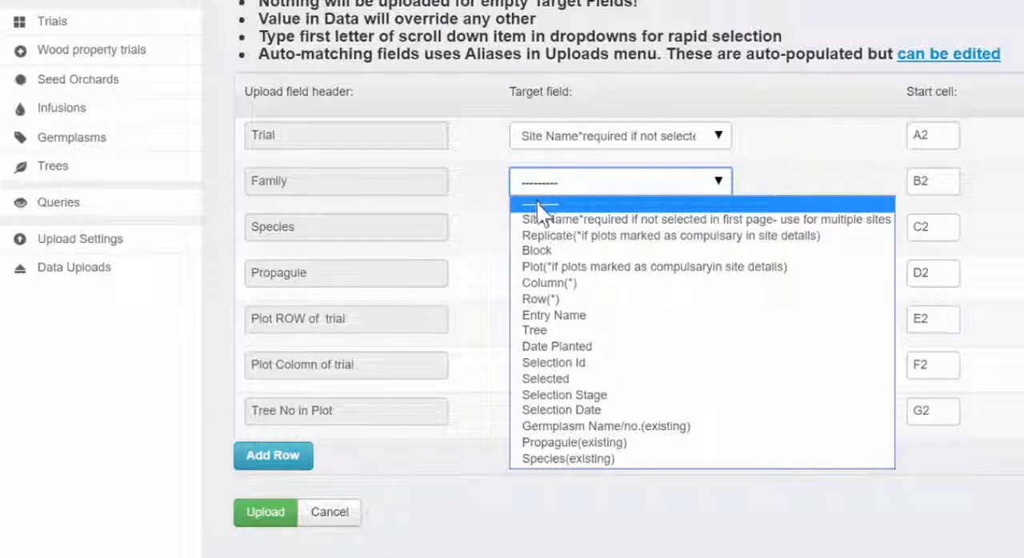
pyautogui.click(578, 427)
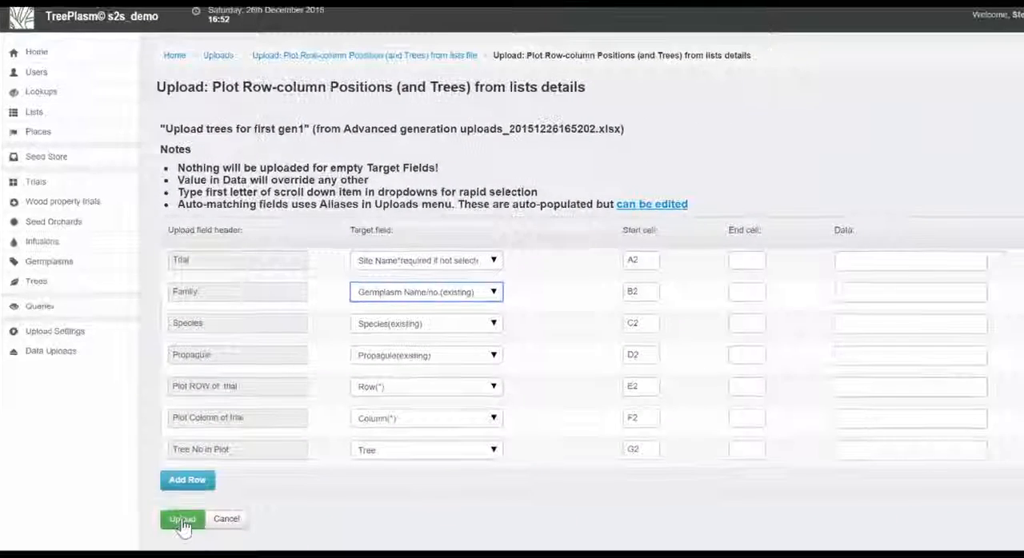
pyautogui.click(182, 521)
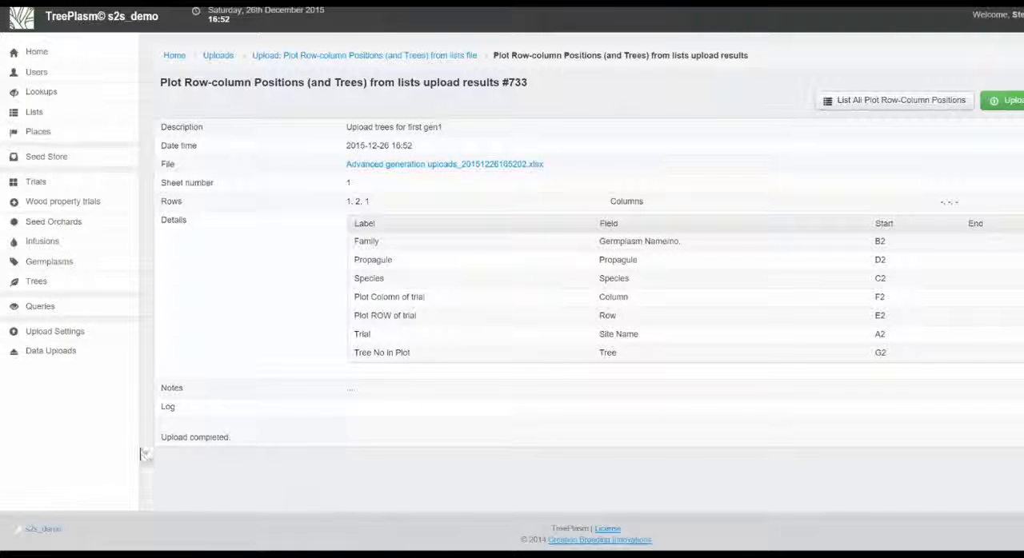
# Check the uploaded trees of trials ABC01 and ABC02 in the living trees list and open the plot row-column positions
pyautogui.moveTo(12, 280)
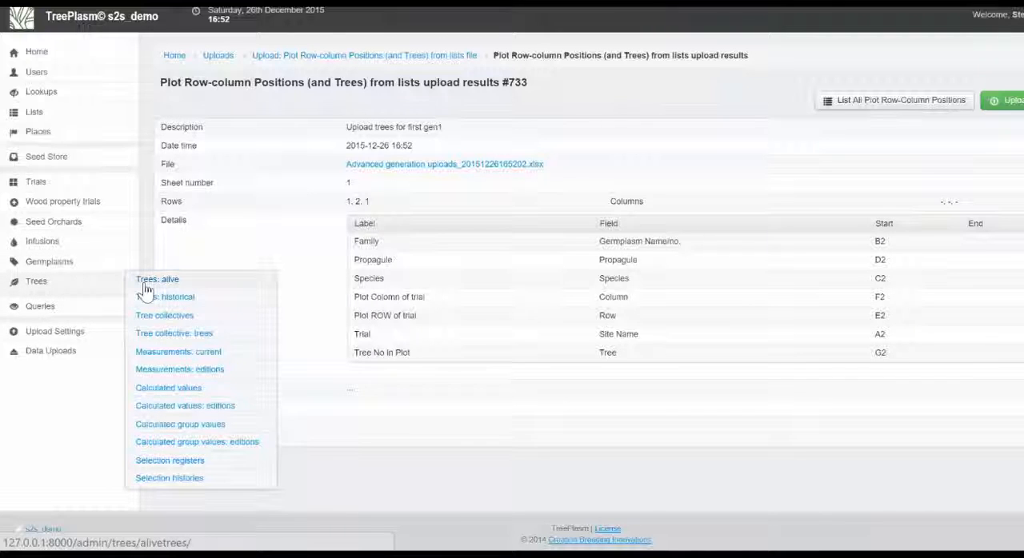
pyautogui.click(146, 284)
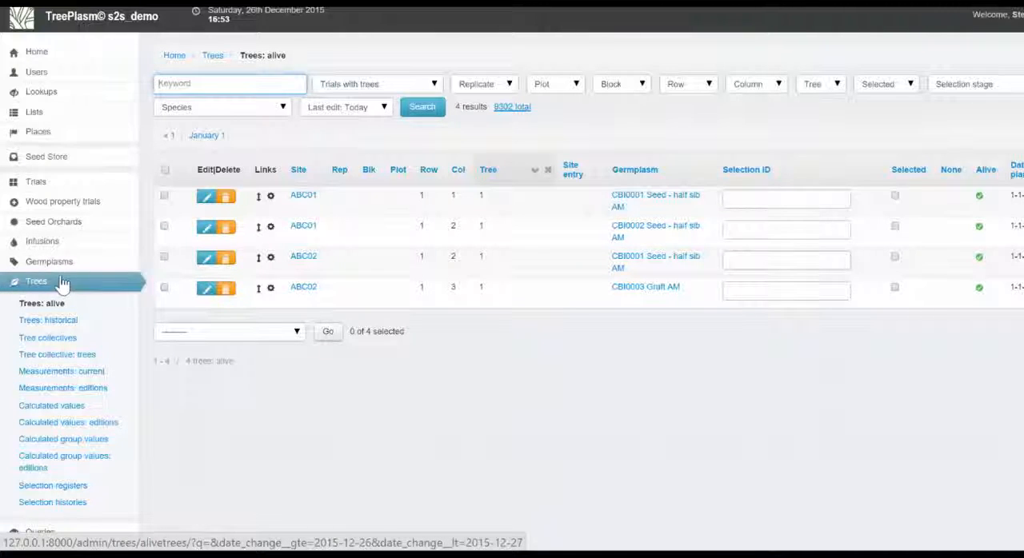
pyautogui.moveTo(49, 181)
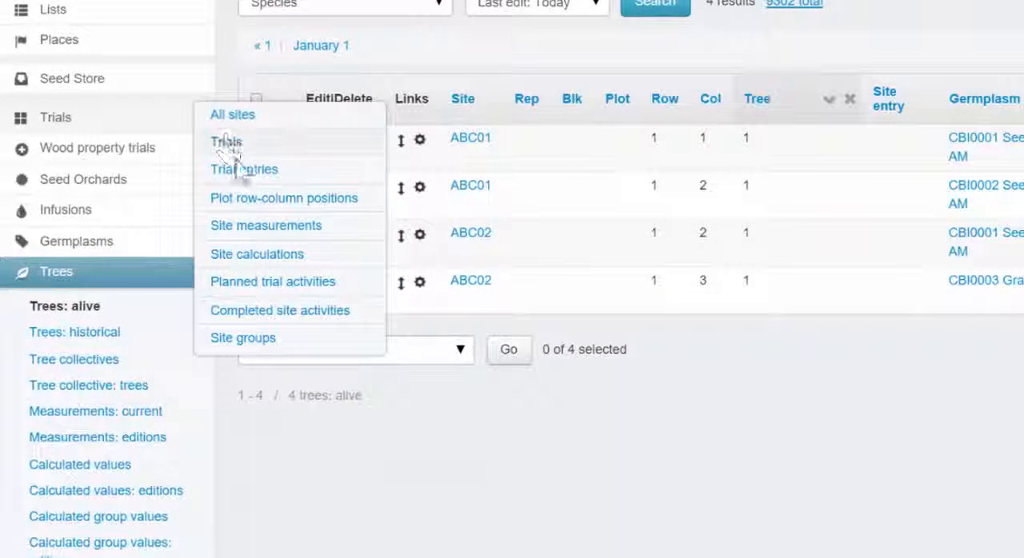
pyautogui.click(244, 200)
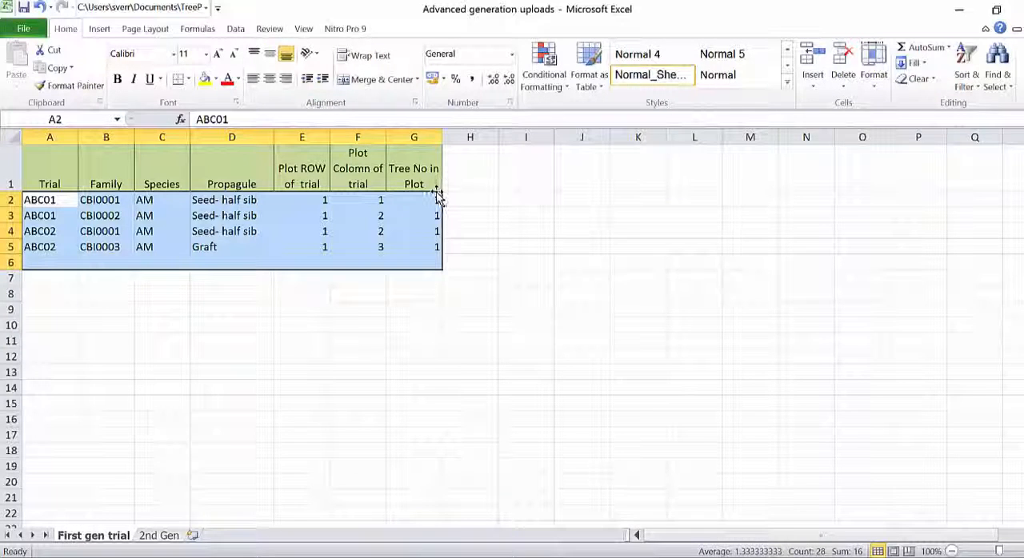
# Examine the 2nd Gen sheet in Excel: the original tree positions, the mother selections and the seed IDs
pyautogui.click(164, 535)
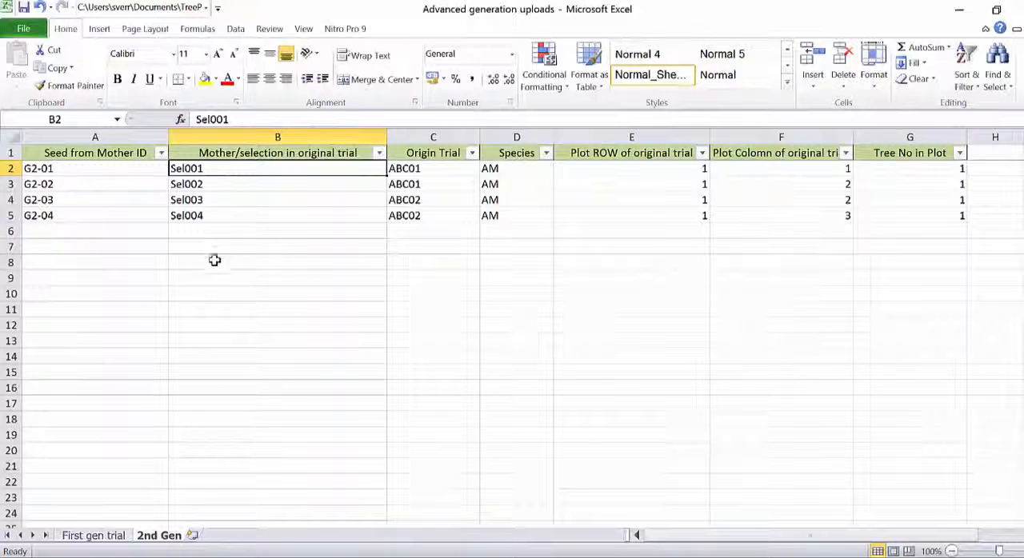
pyautogui.moveTo(450, 171); pyautogui.dragTo(950, 210)
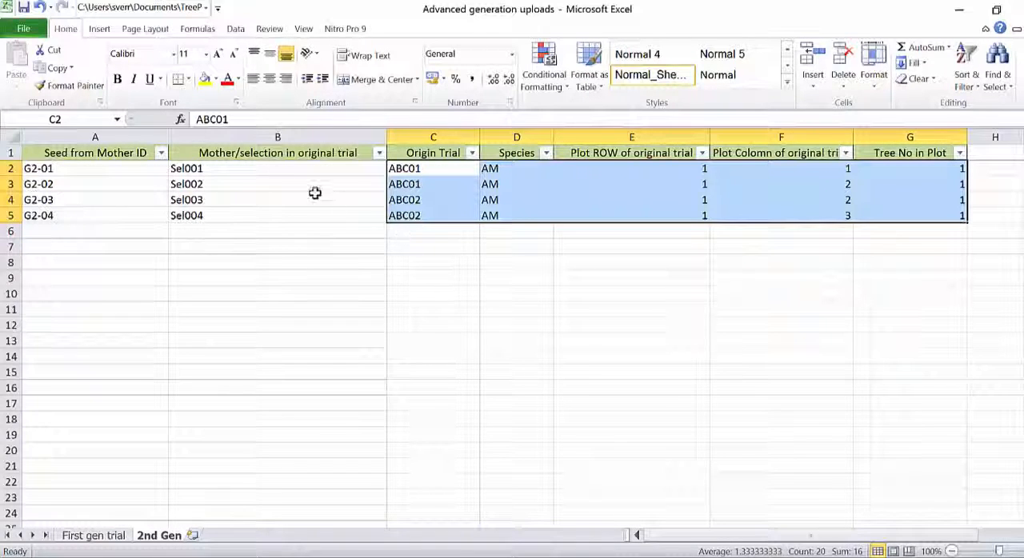
pyautogui.moveTo(267, 168); pyautogui.dragTo(247, 211)
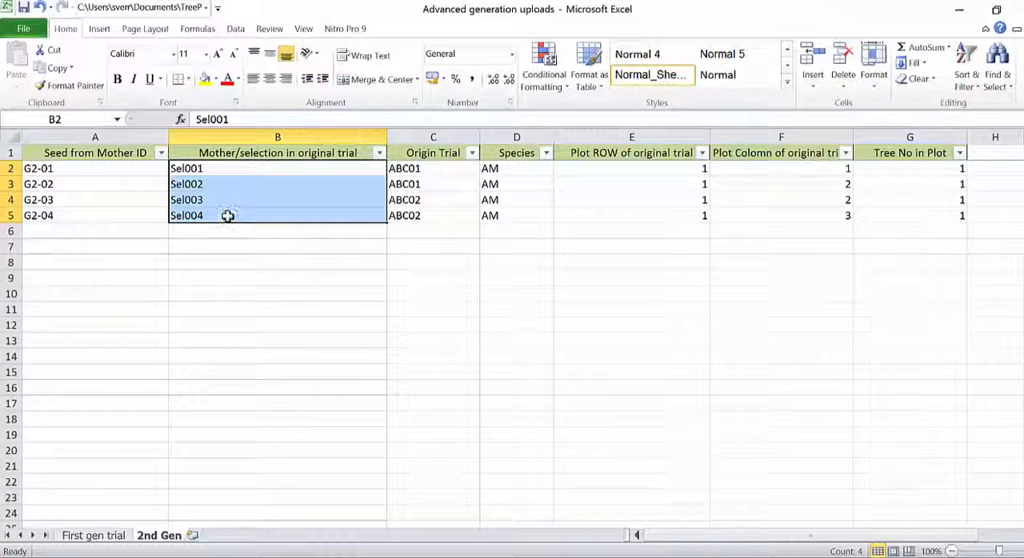
pyautogui.click(125, 166)
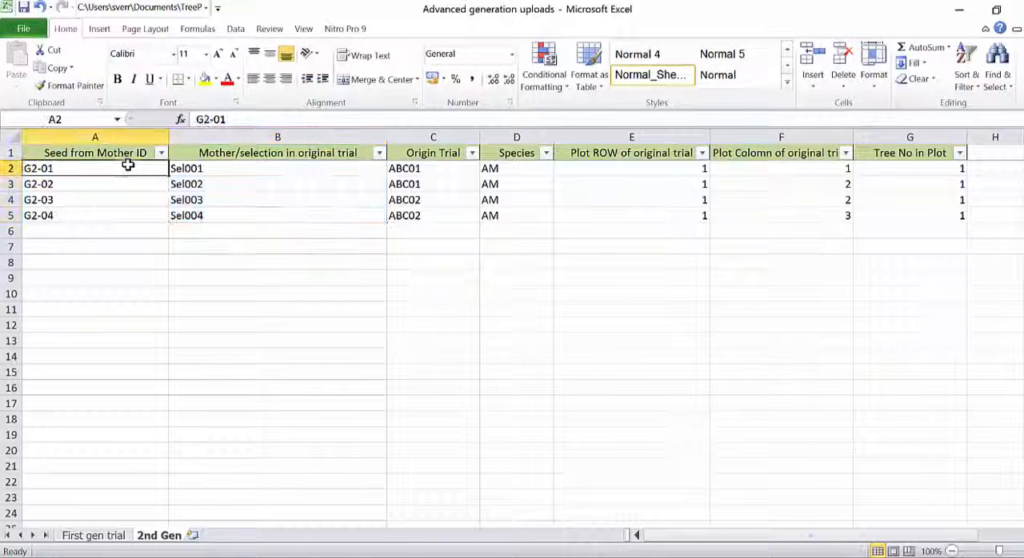
pyautogui.moveTo(120, 180); pyautogui.dragTo(115, 210)
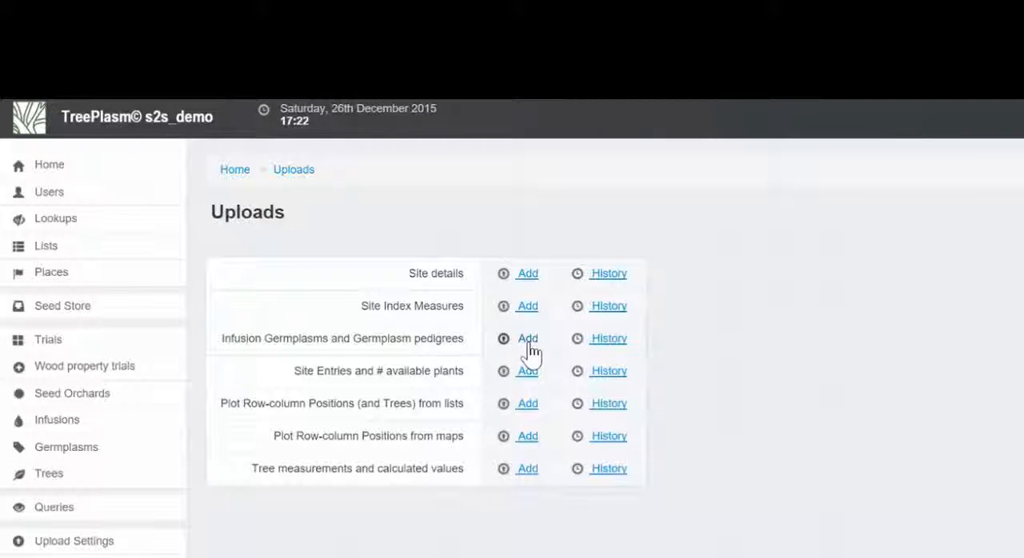
# In TreePlasm, start an Infusion Germplasms and Germplasm pedigrees upload described as "Adv Gen upload", reusing the Advanced generation uploads file
pyautogui.click(528, 340)
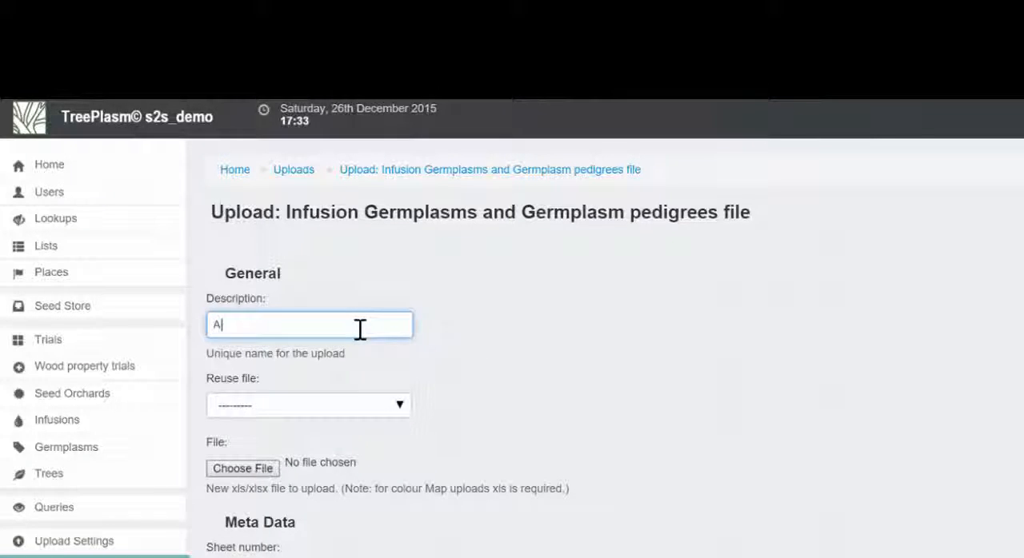
pyautogui.write('Adv Gen upload')
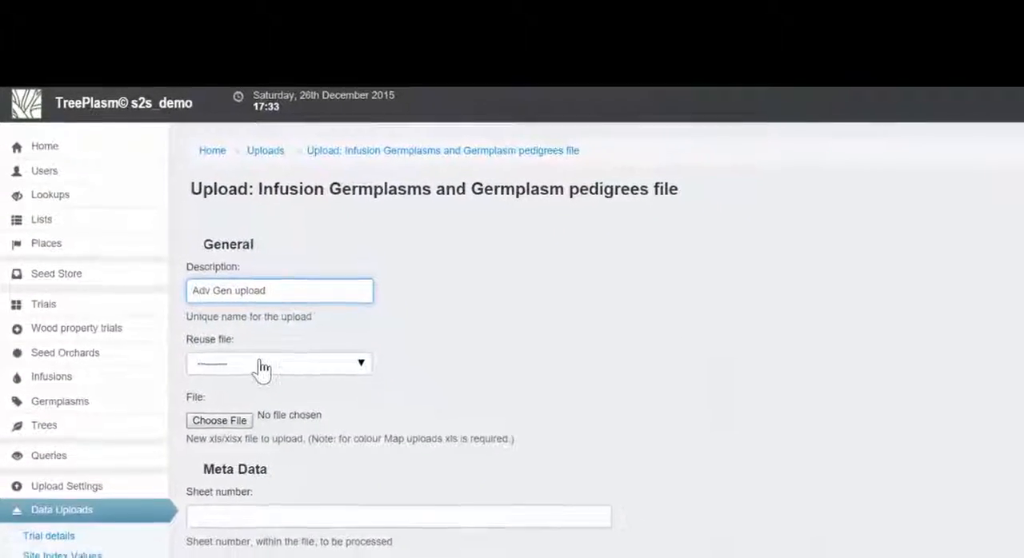
pyautogui.click(262, 368)
pyautogui.click(237, 370)
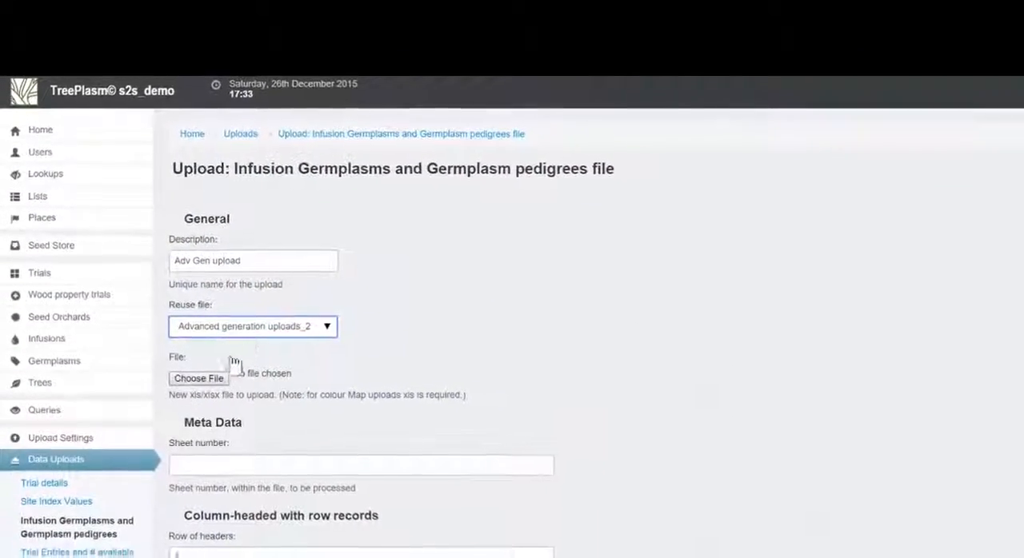
# Set the sheet number to 2 and continue to the field matching of the pedigree upload
pyautogui.click(218, 465)
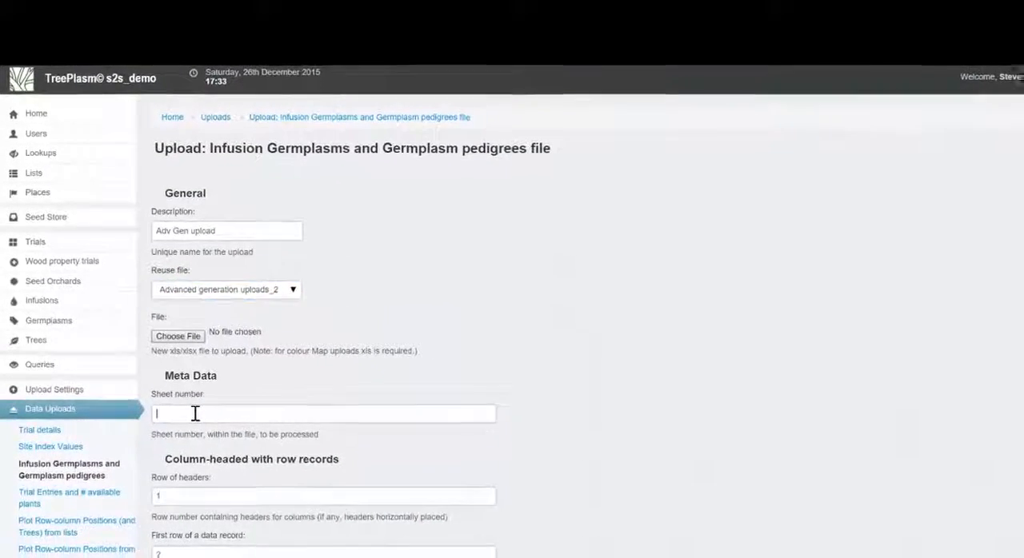
pyautogui.write('2')
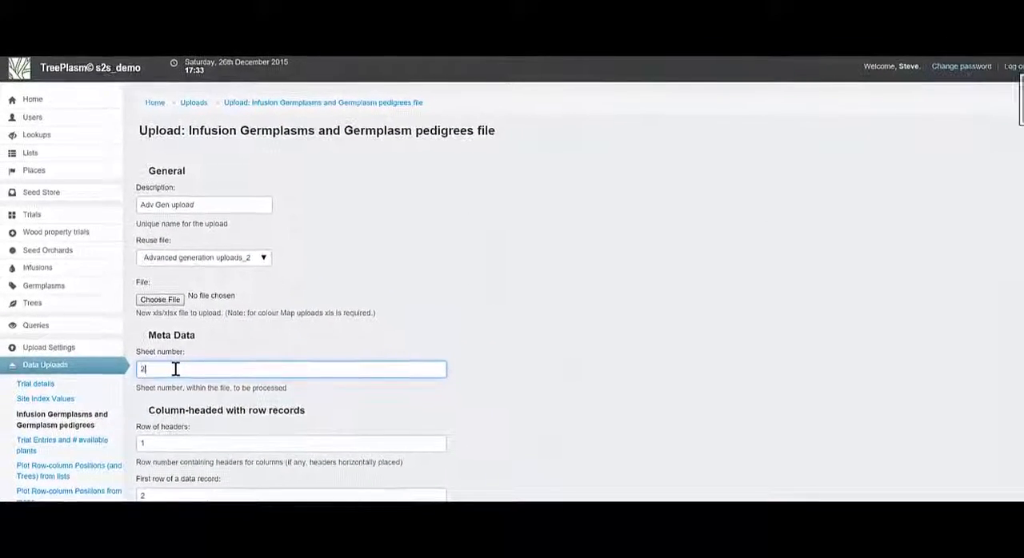
pyautogui.click(348, 360)
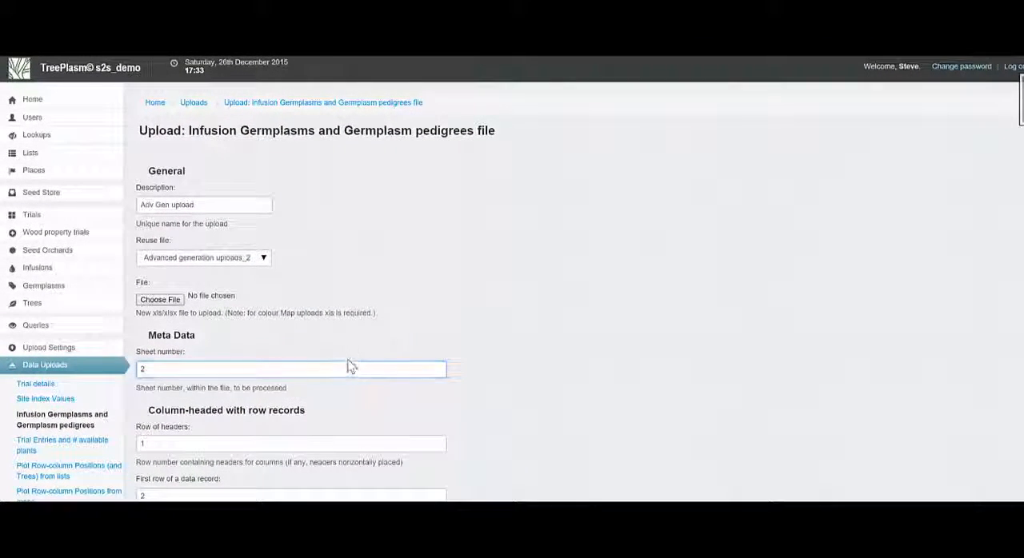
pyautogui.scroll(-10, 348, 366)
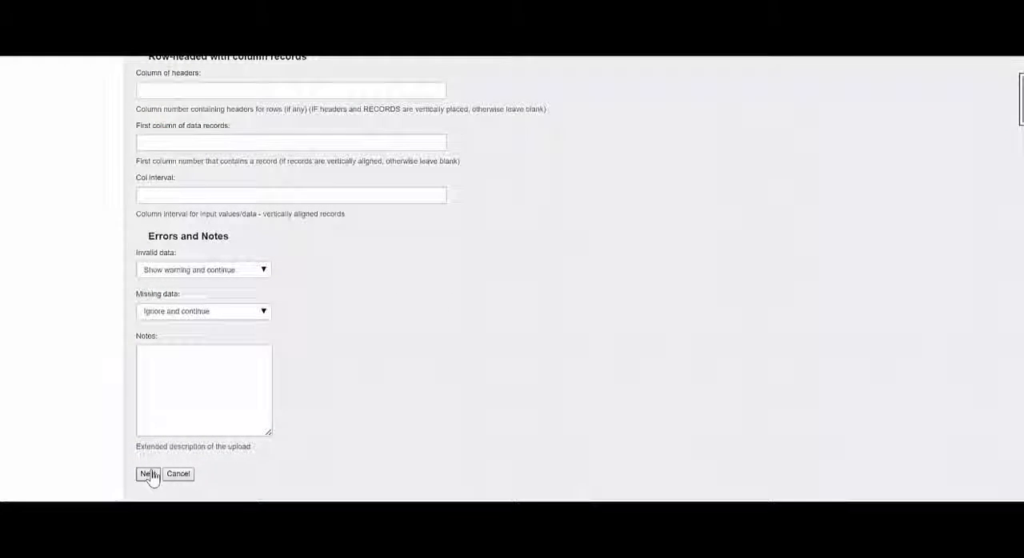
pyautogui.click(149, 474)
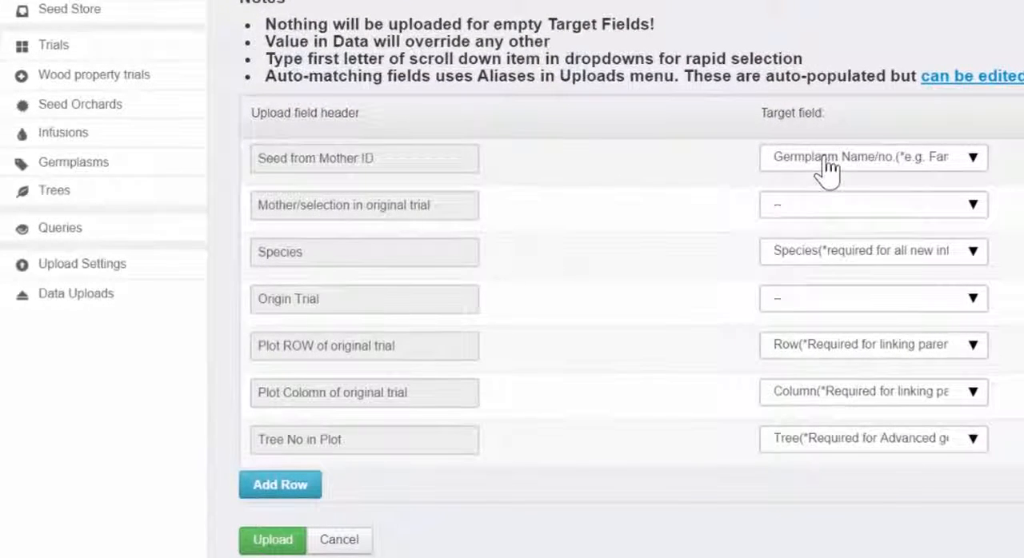
# Match the Mother/selection in original trial column to Selection Id and the Species column to the Species field
pyautogui.click(826, 219)
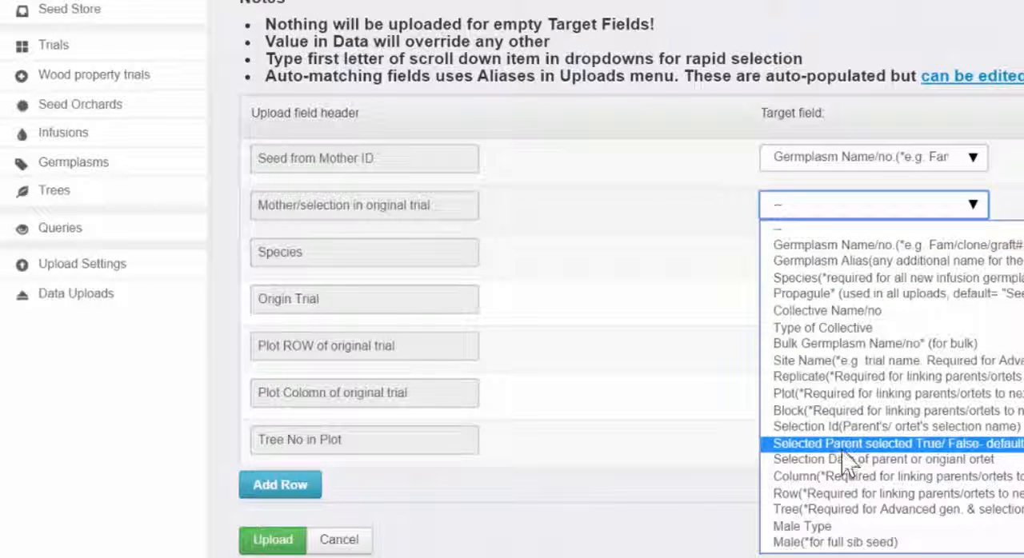
pyautogui.click(857, 427)
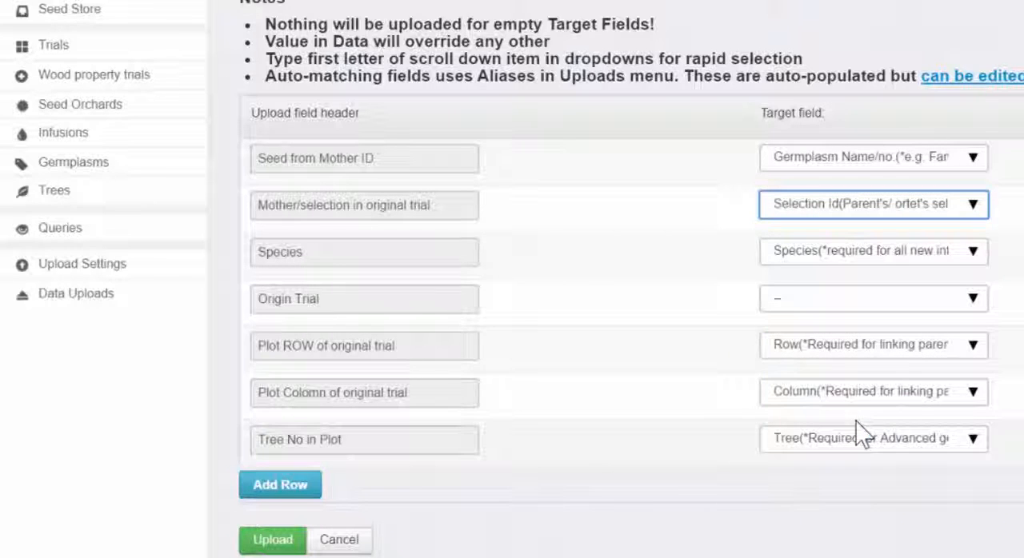
pyautogui.click(834, 258)
pyautogui.click(910, 264)
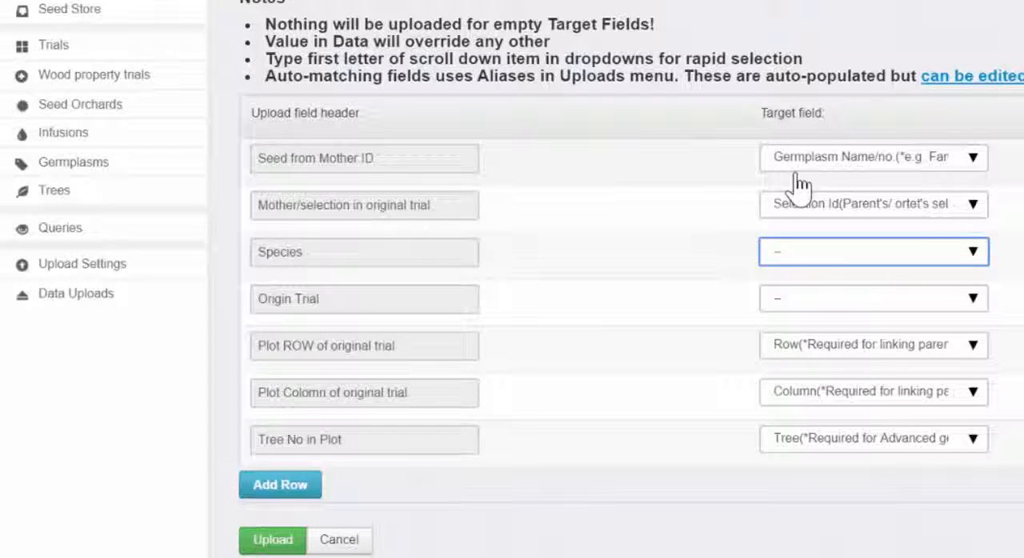
pyautogui.click(792, 254)
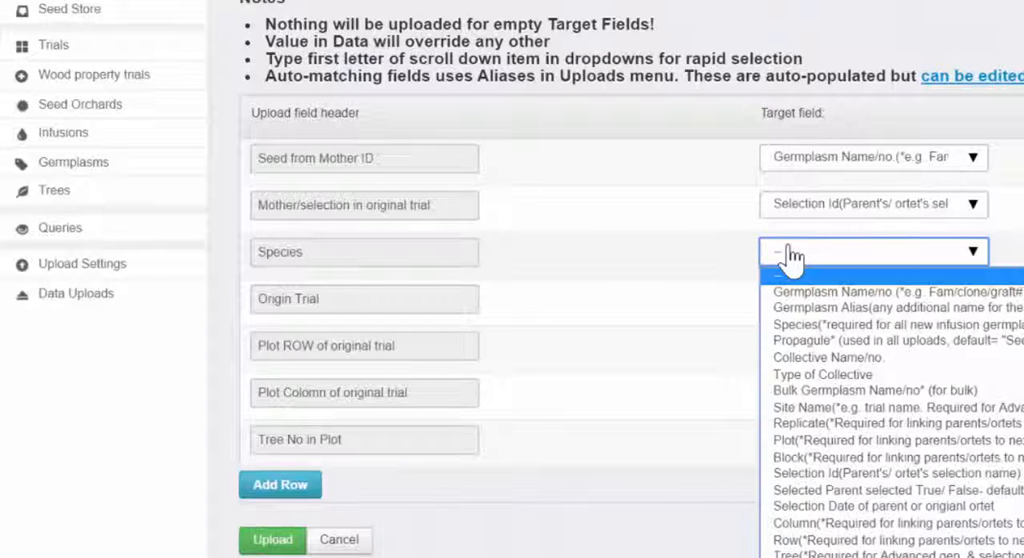
pyautogui.click(798, 326)
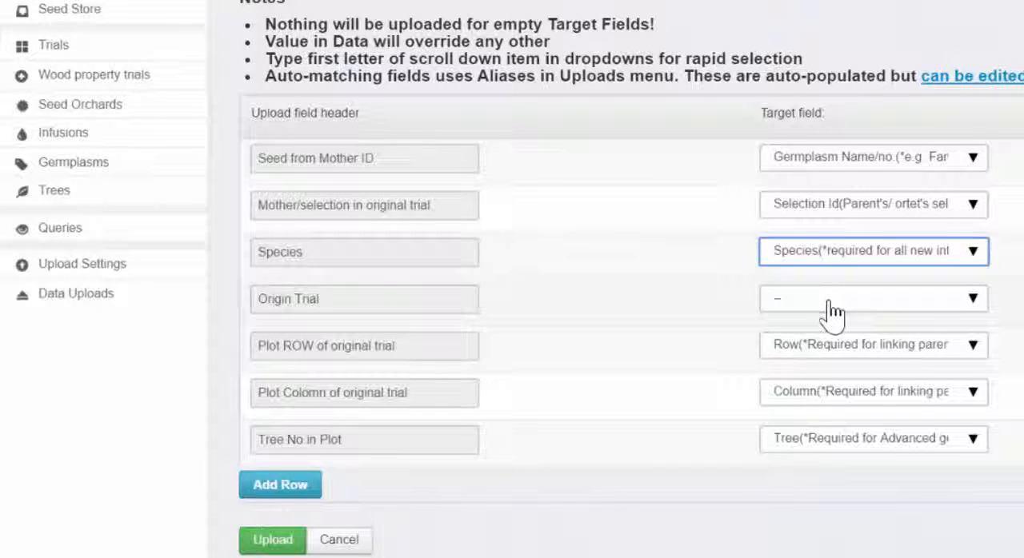
# Match the Origin Trial column to Site Name and run the germplasm pedigree upload
pyautogui.click(828, 312)
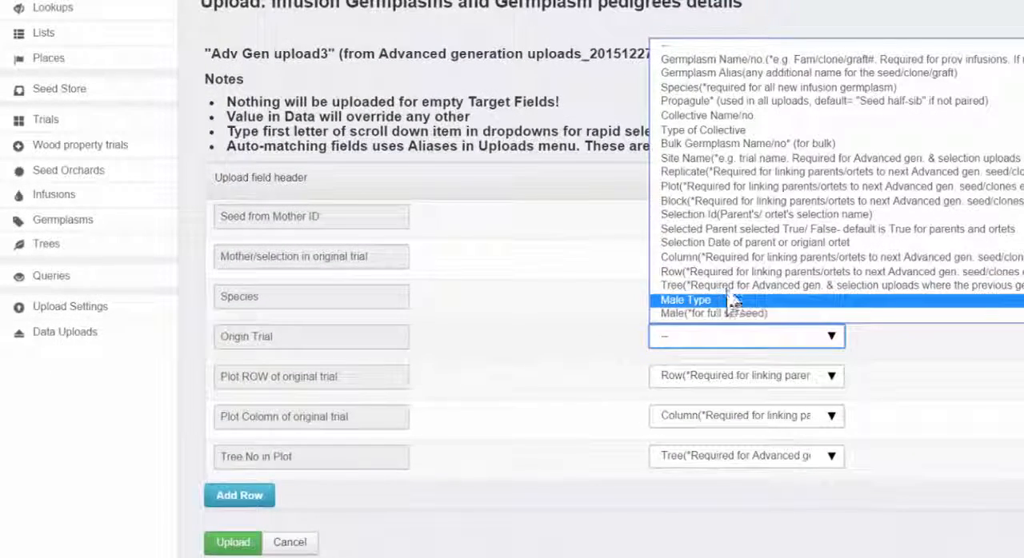
pyautogui.click(749, 160)
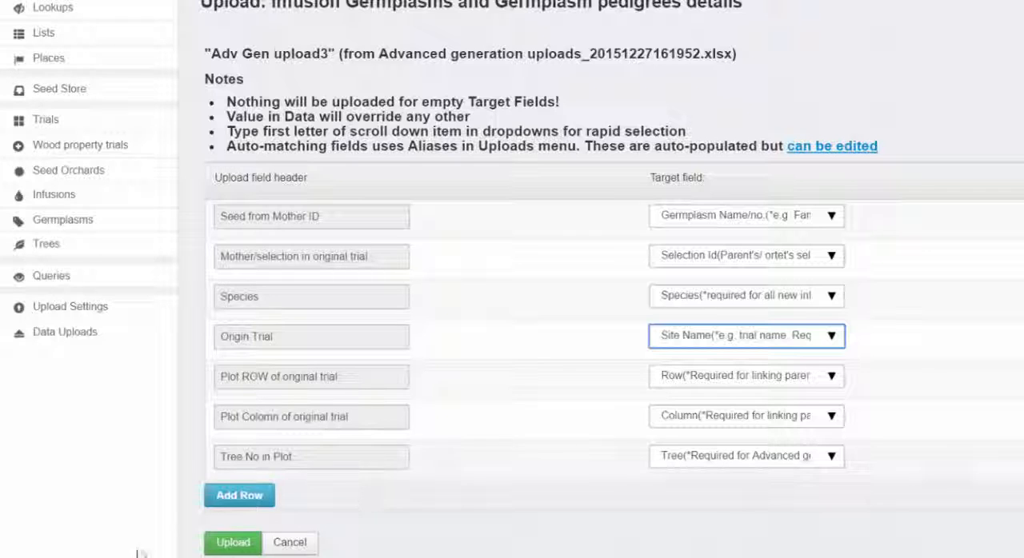
pyautogui.click(214, 548)
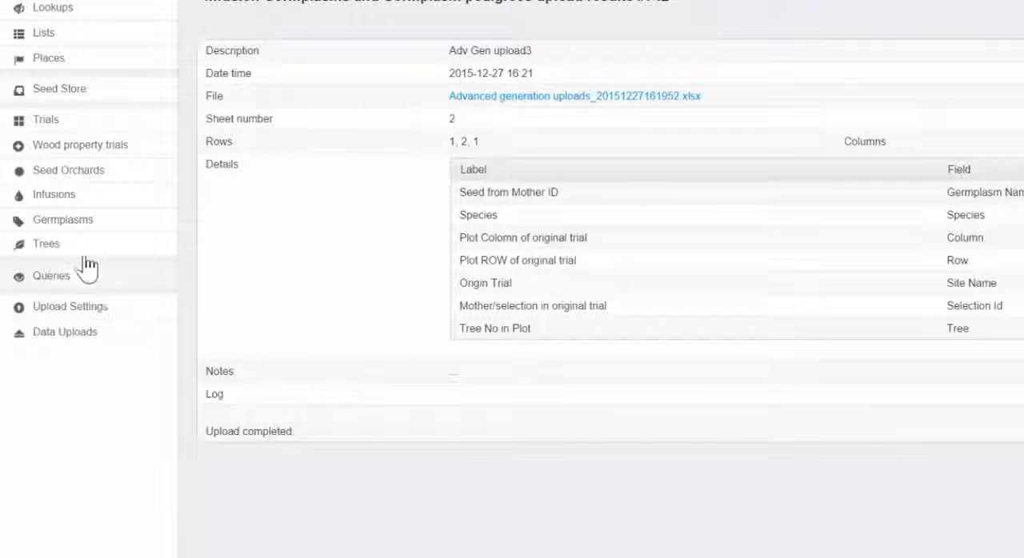
# Compare the selection IDs of the ABC01 and ABC02 trees in the living trees list with the mother selections in the Excel sheet
pyautogui.moveTo(120, 227)
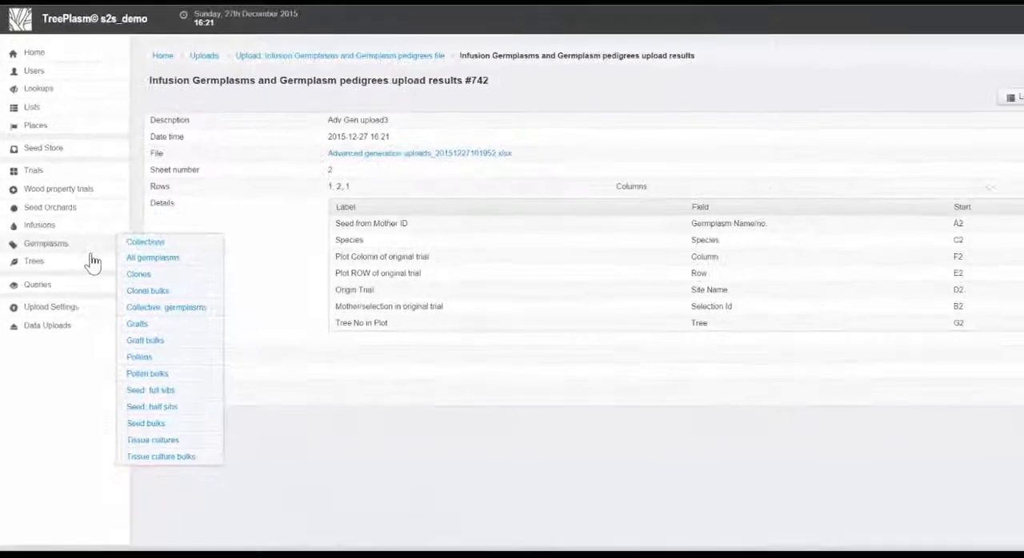
pyautogui.moveTo(94, 263)
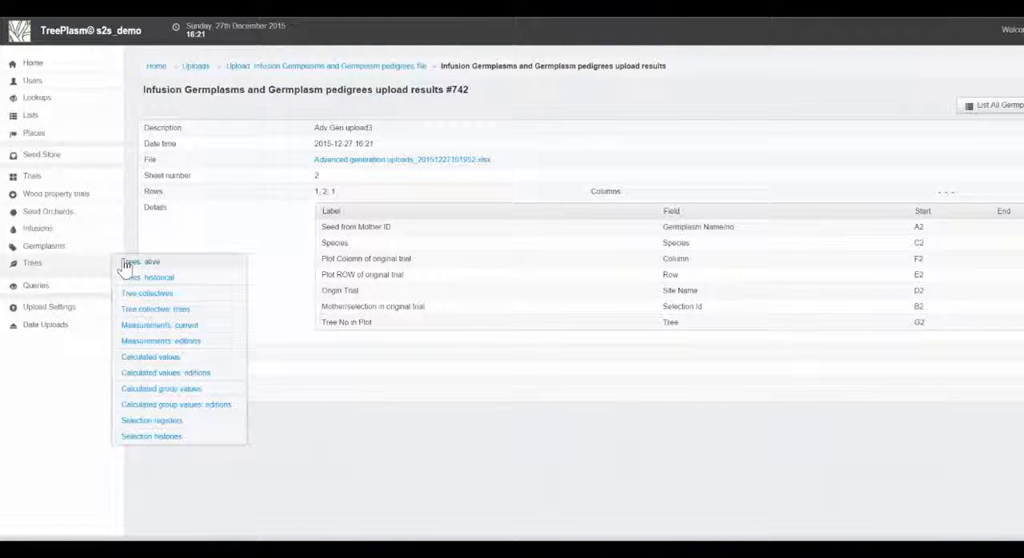
pyautogui.click(132, 262)
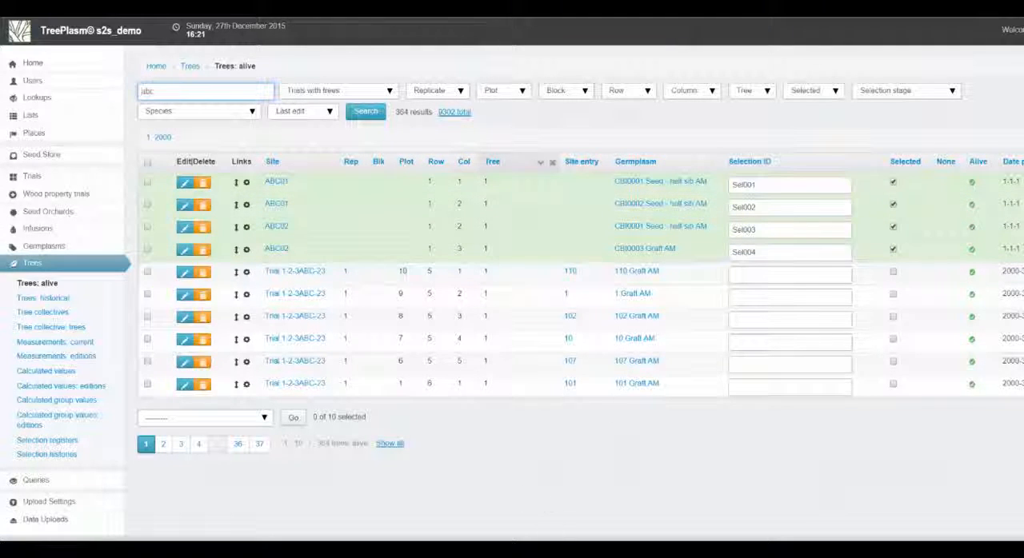
pyautogui.hotkey('alt', 'Tab')
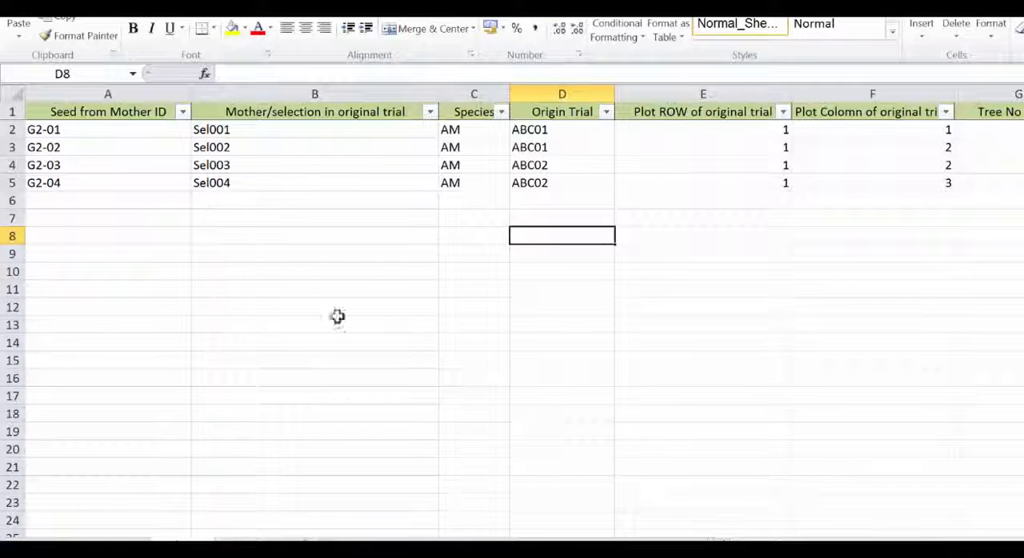
pyautogui.hotkey('alt', 'Tab')
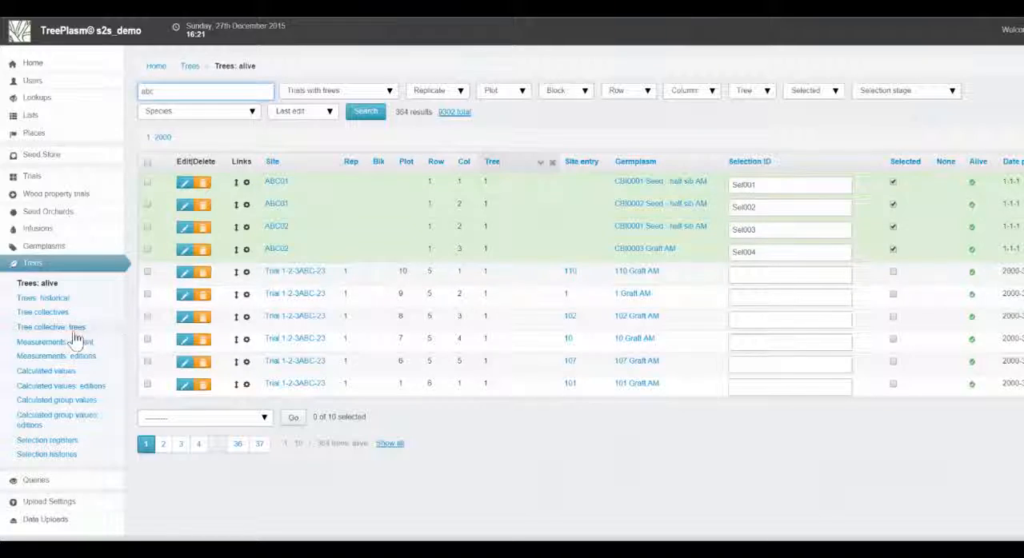
# Open the half-sib seed list and search for "g2-" to check the second-generation seed and its female trees
pyautogui.moveTo(59, 264)
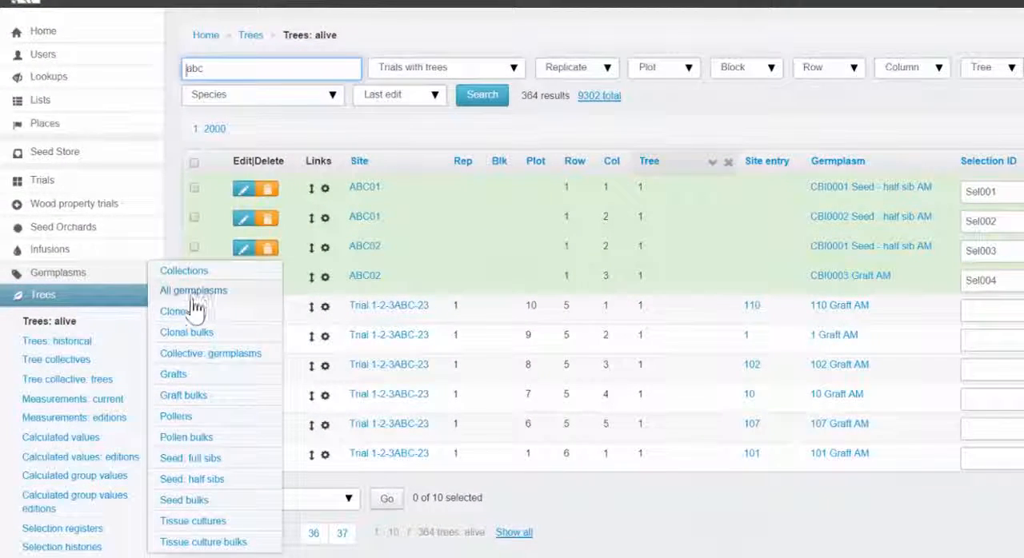
pyautogui.click(192, 480)
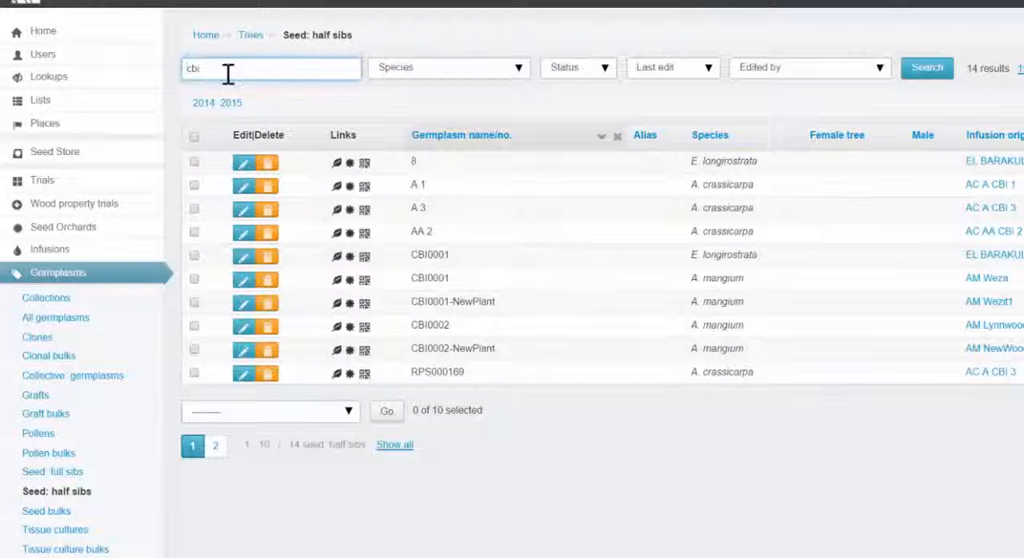
pyautogui.moveTo(229, 75); pyautogui.dragTo(192, 60)
pyautogui.write('g2-')
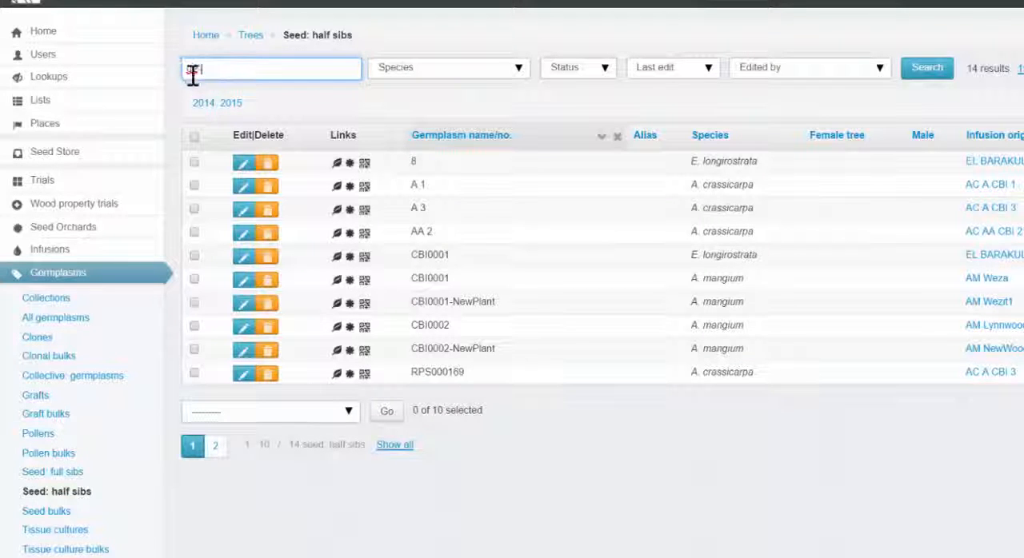
pyautogui.press('Return')
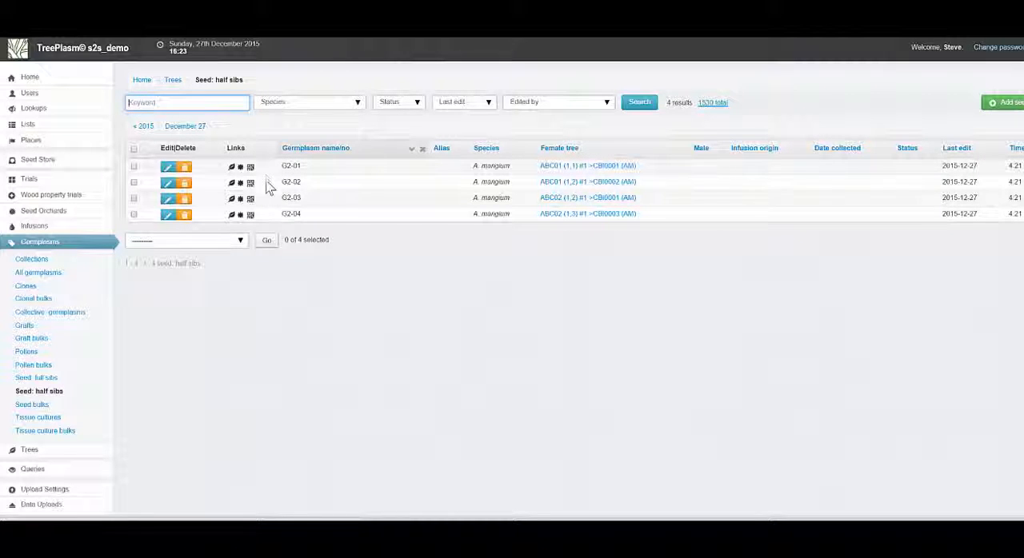
# Check the ABC trials and seed orchards in TreePlasm, and examine the Excel list assigning the G2 germplasms to ABC03 and SSO01 plots
pyautogui.moveTo(44, 180)
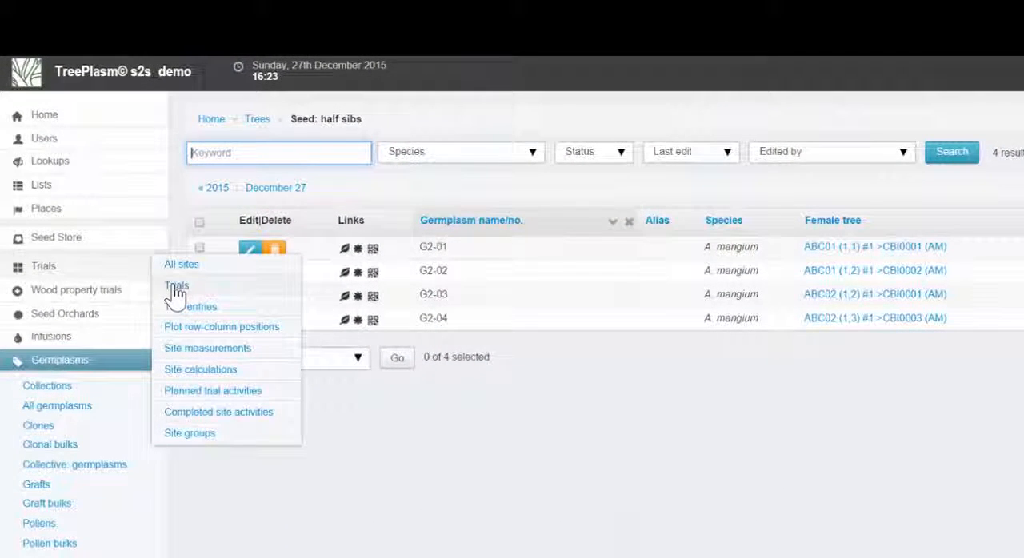
pyautogui.click(175, 288)
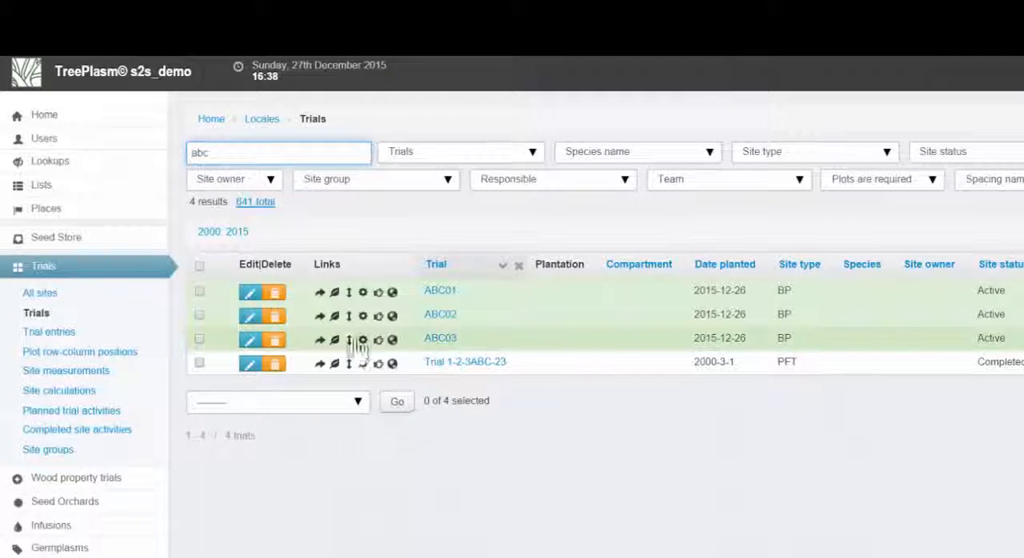
pyautogui.moveTo(68, 482)
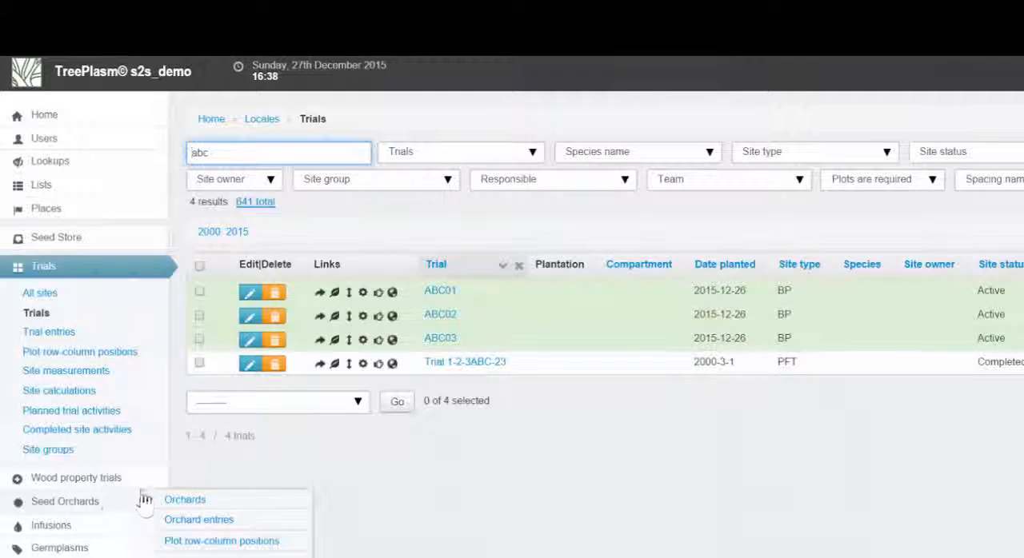
pyautogui.moveTo(125, 503)
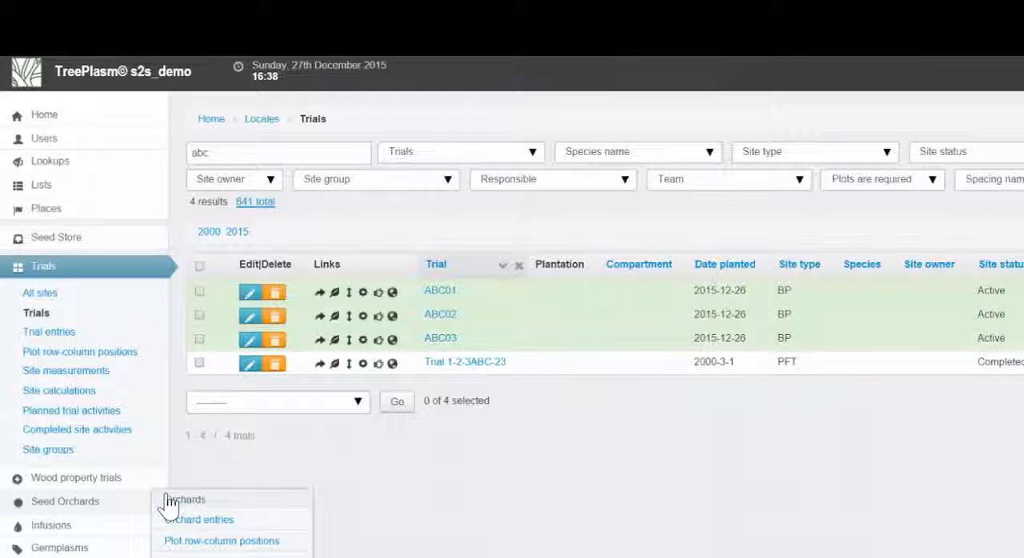
pyautogui.click(170, 503)
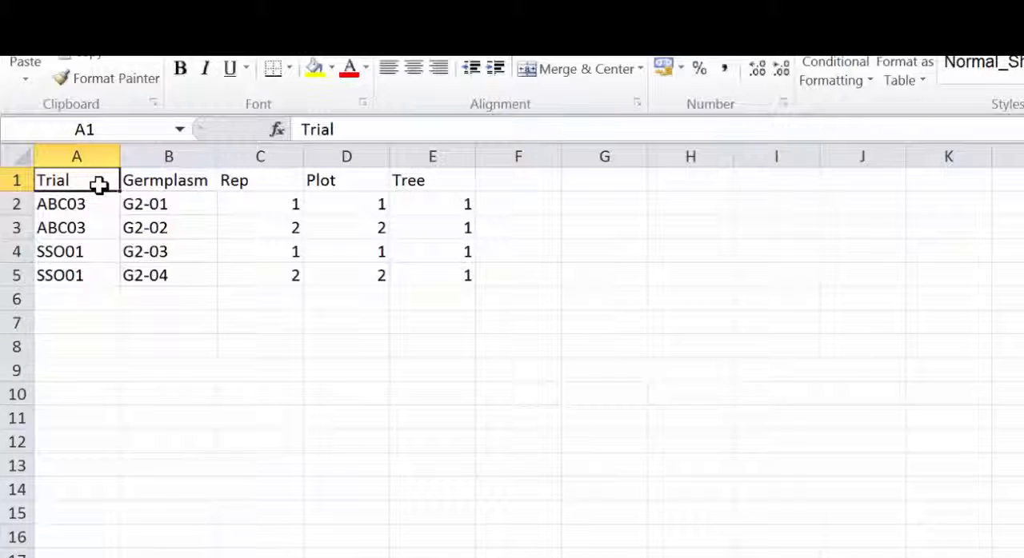
pyautogui.moveTo(91, 186); pyautogui.dragTo(445, 283)
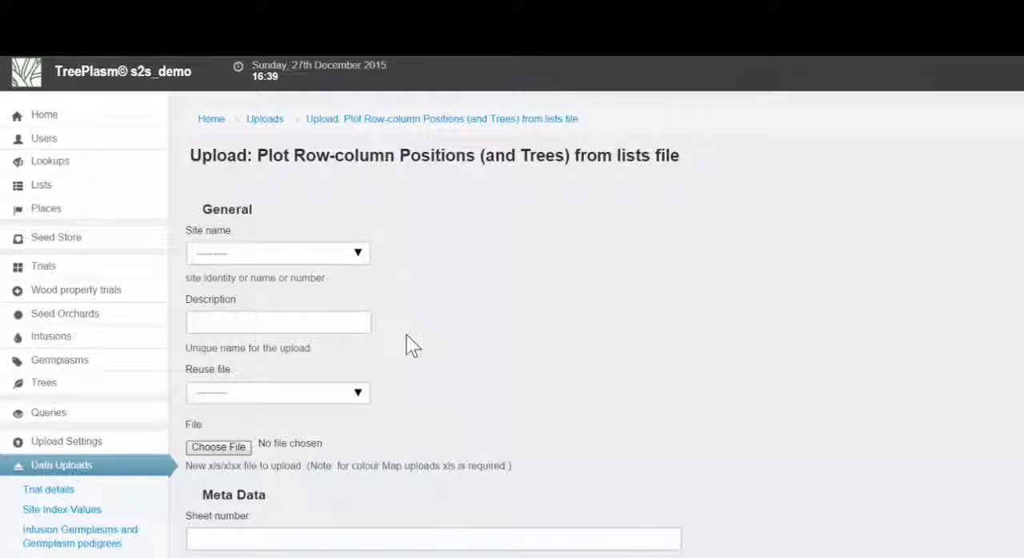
# Set up the plot positions and trees list upload as "Upload 2nd gen trials" with the Advanced generation uploads file, sheet 3, and continue to field matching
pyautogui.click(341, 324)
pyautogui.write('Upload')
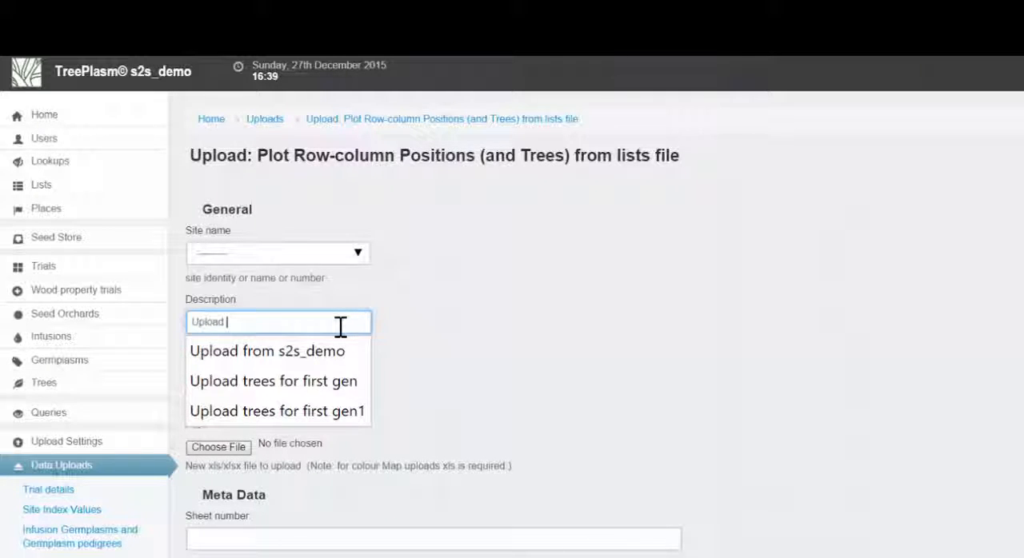
pyautogui.write('2nd gen trials')
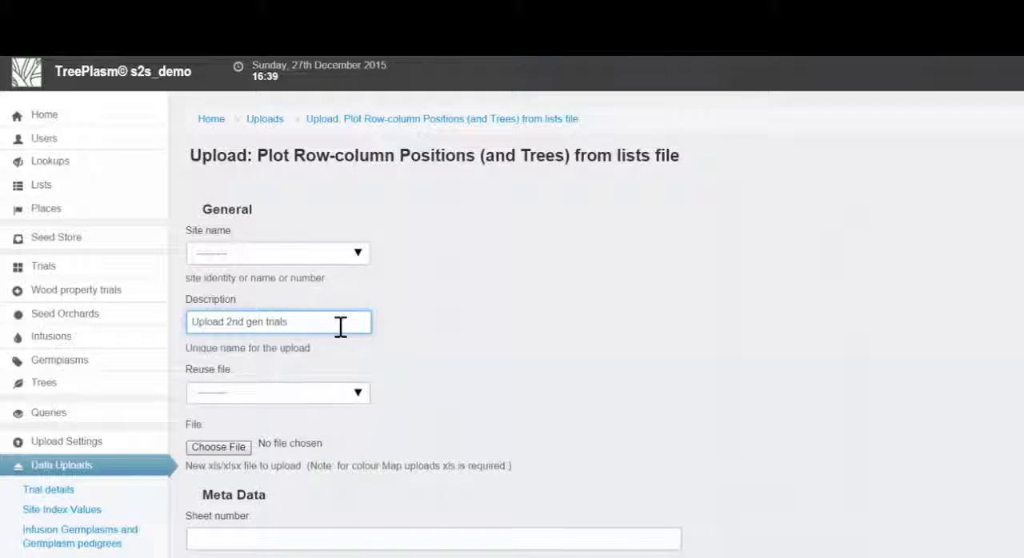
pyautogui.click(226, 446)
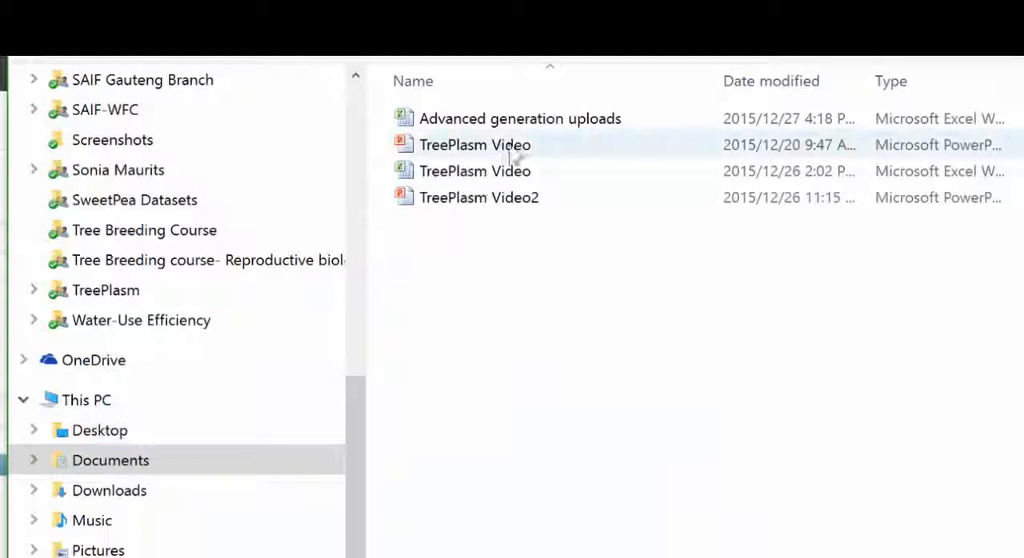
pyautogui.doubleClick(521, 121)
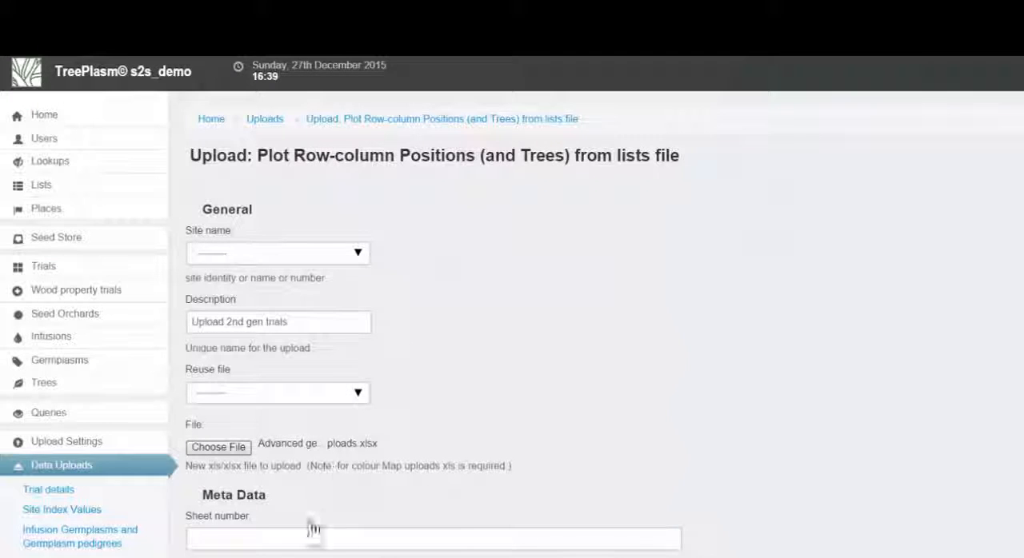
pyautogui.click(302, 541)
pyautogui.write('3')
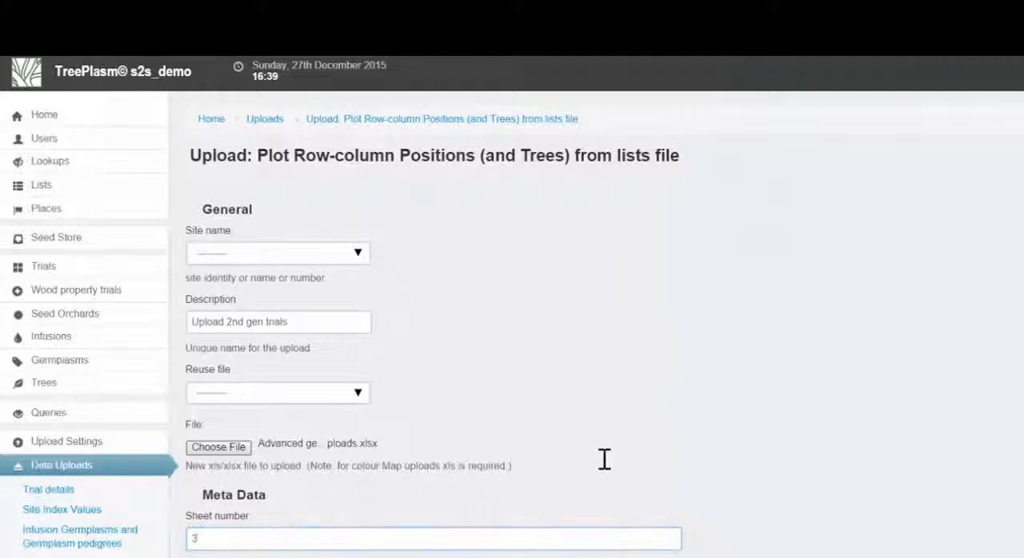
pyautogui.scroll(-10, 604, 460)
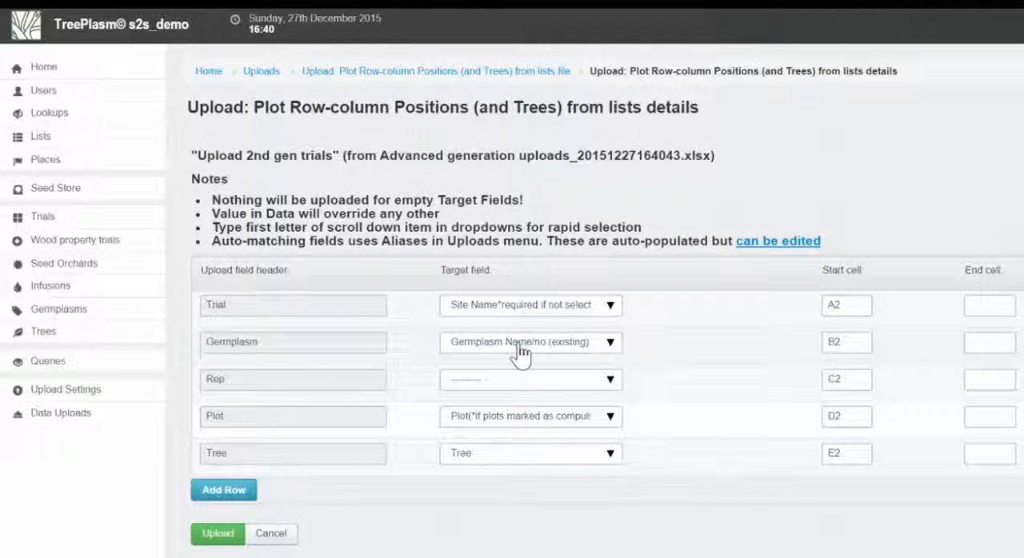
# Match the Rep column to Replicate and run the upload of the second-generation plots and trees
pyautogui.click(518, 383)
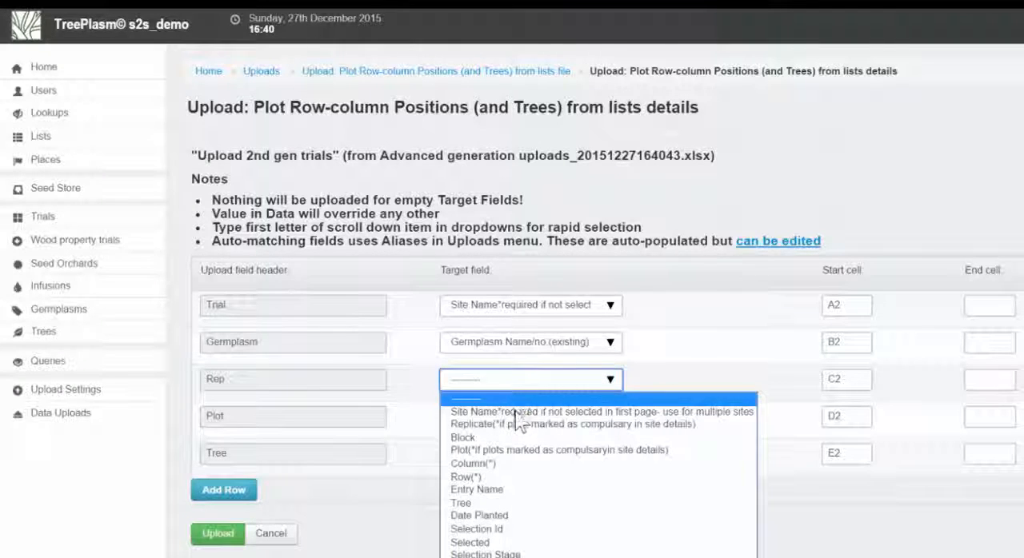
pyautogui.click(520, 424)
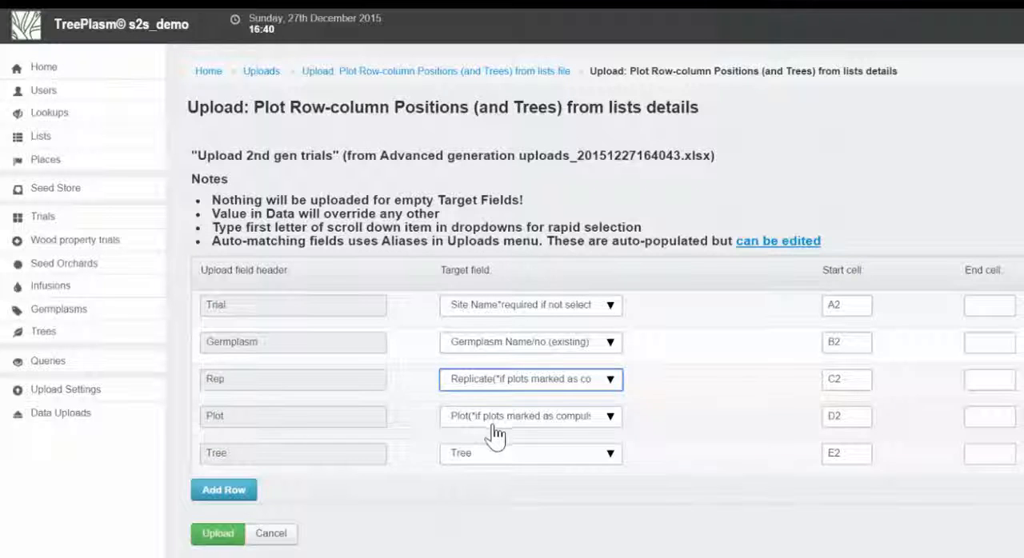
pyautogui.click(220, 533)
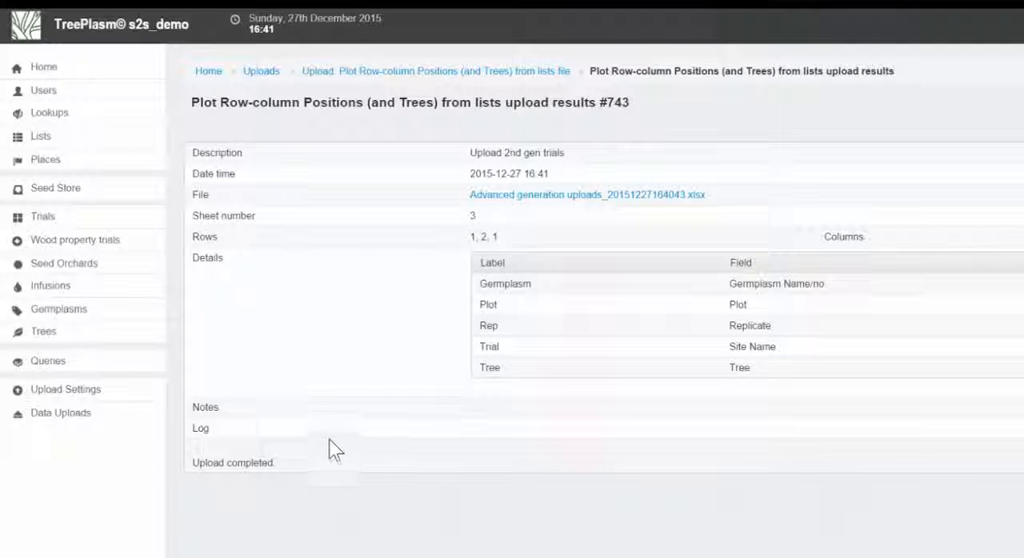
# Open the living trees list and search for "sso" to check the trees uploaded to the seed orchard
pyautogui.moveTo(87, 327)
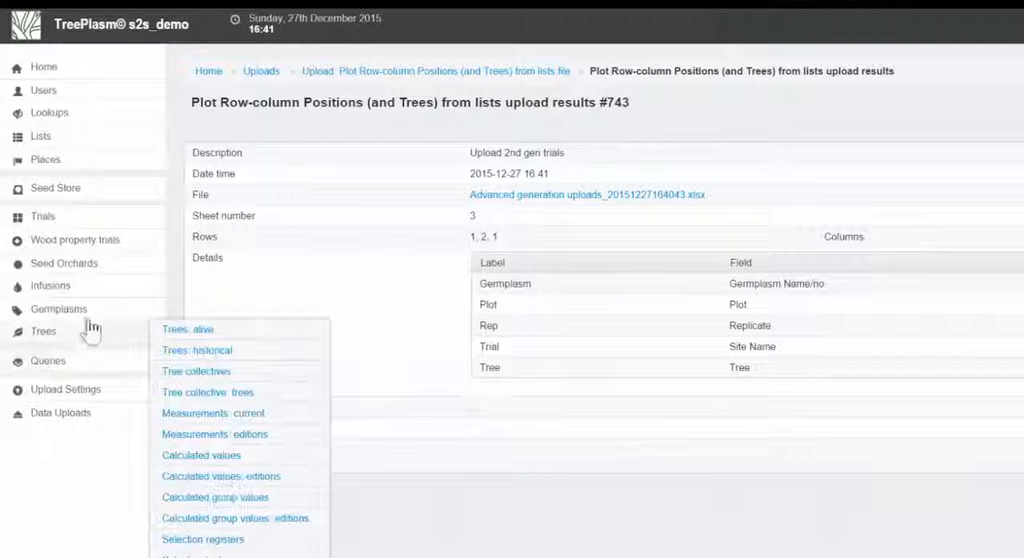
pyautogui.click(173, 332)
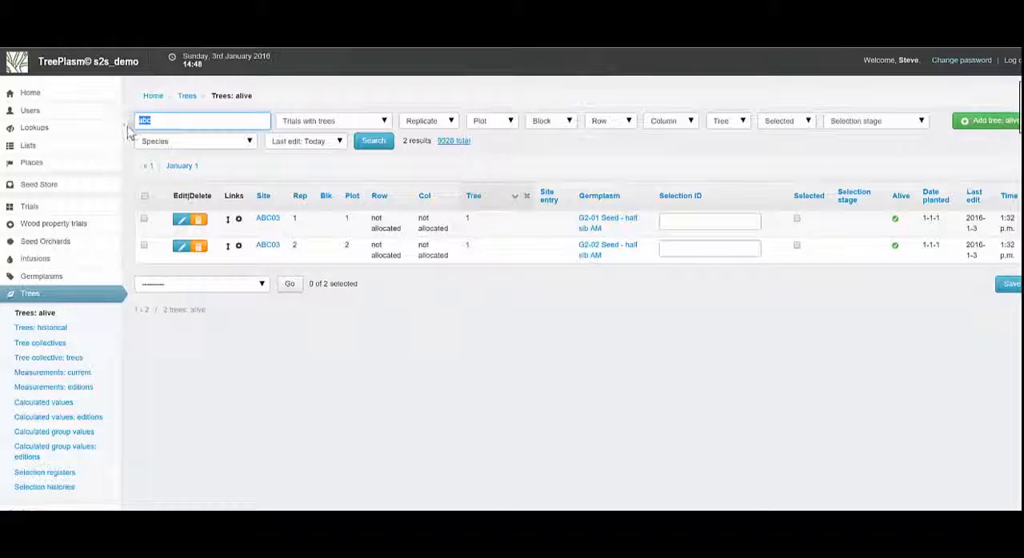
pyautogui.write('sso')
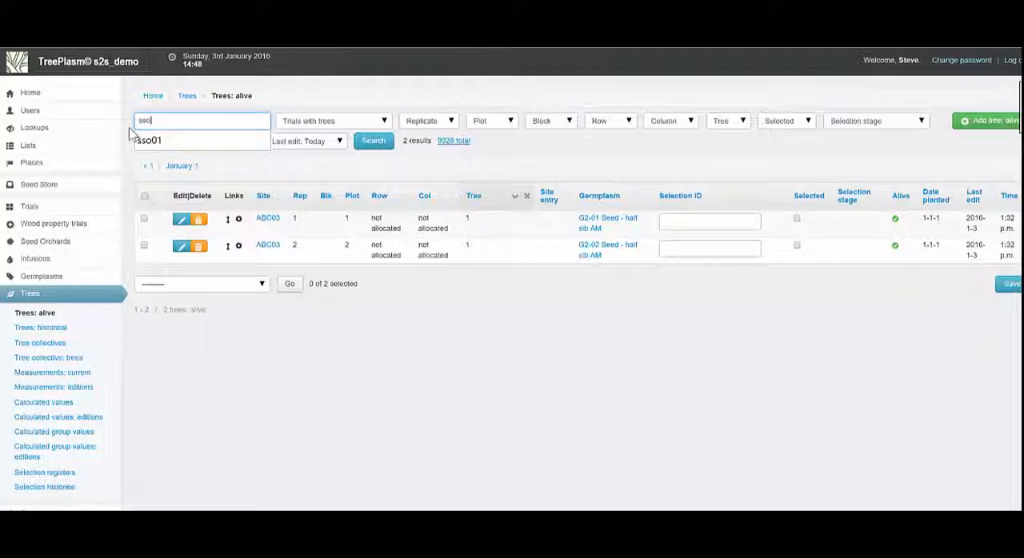
pyautogui.click(147, 140)
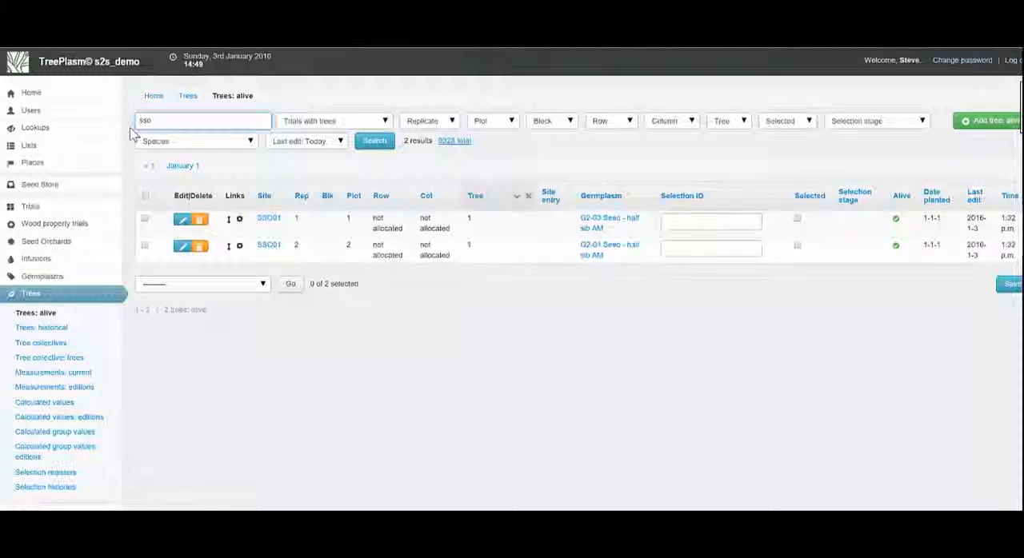